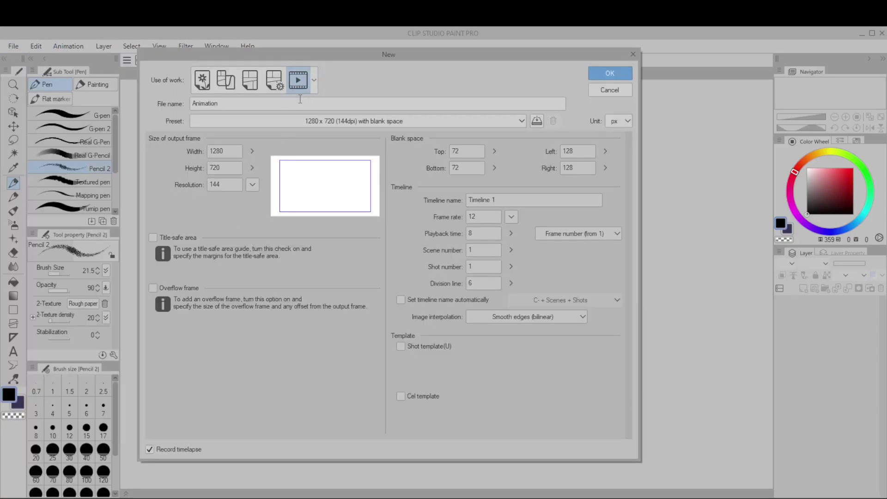
- Create a 1280 × 720 px animation canvas at 144 dpi with a frame rate of 12
click(230, 154)
click(486, 218)
click(608, 74)
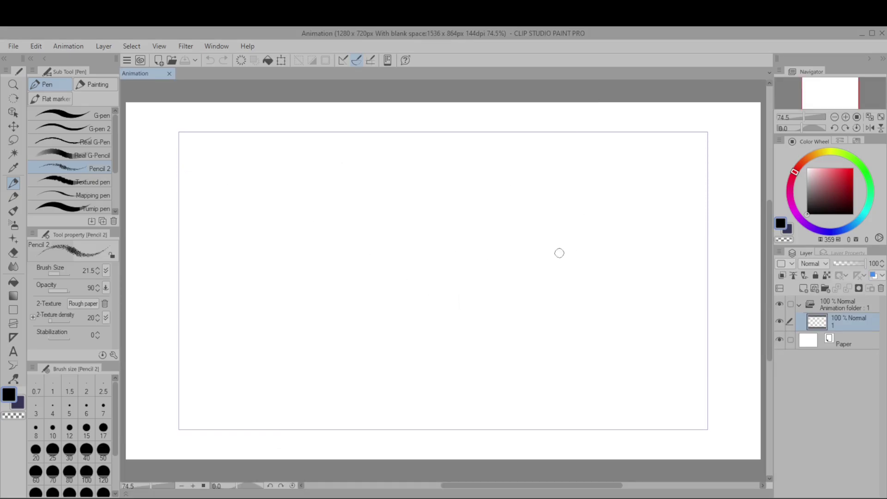
- Draw a large rough circle in the middle of the output frame with Pencil 2, undoing a small test circle across the frame's edge
mouse_move(476, 215)
mouse_down()
mouse_move(432, 184)
mouse_move(361, 233)
mouse_up()
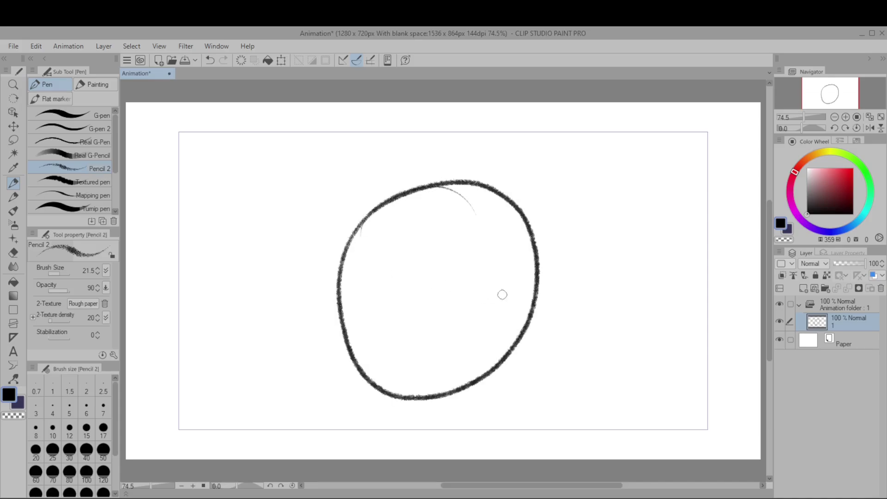
drag(739, 239, 735, 242)
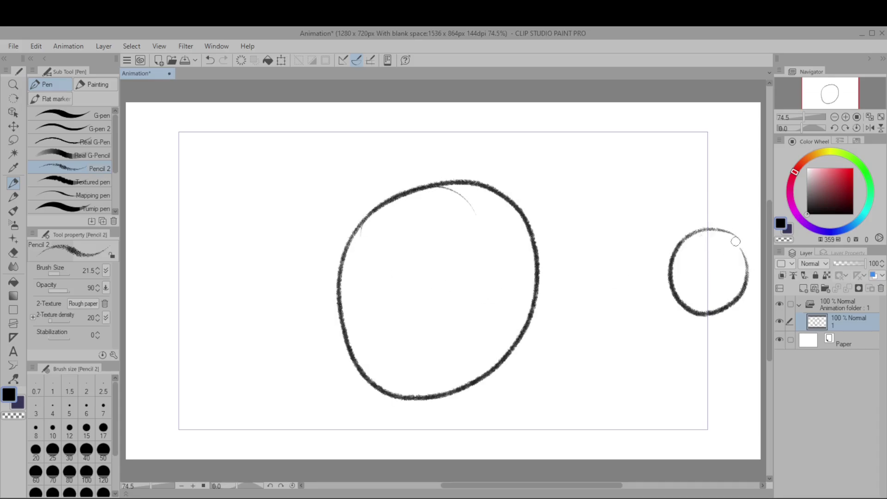
key(ctrl+z)
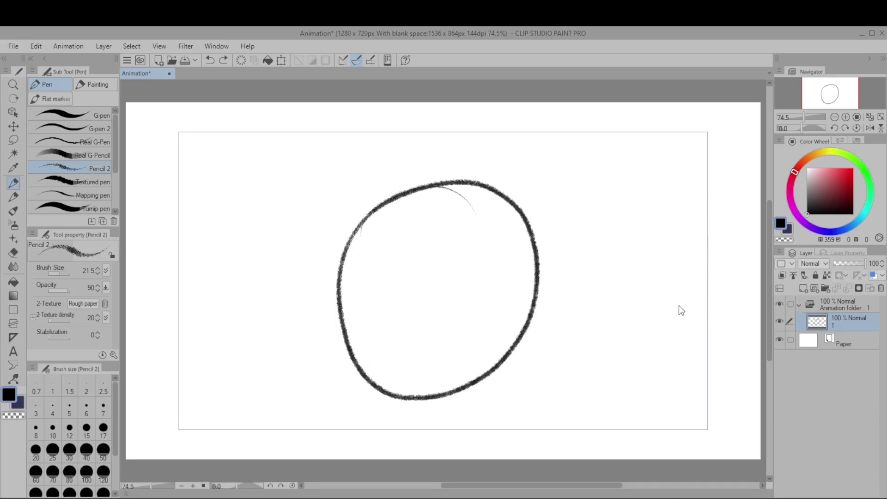
- Display the animation timeline and shorten cel 1's clip so it covers only frames 1 and 2
click(220, 47)
click(292, 328)
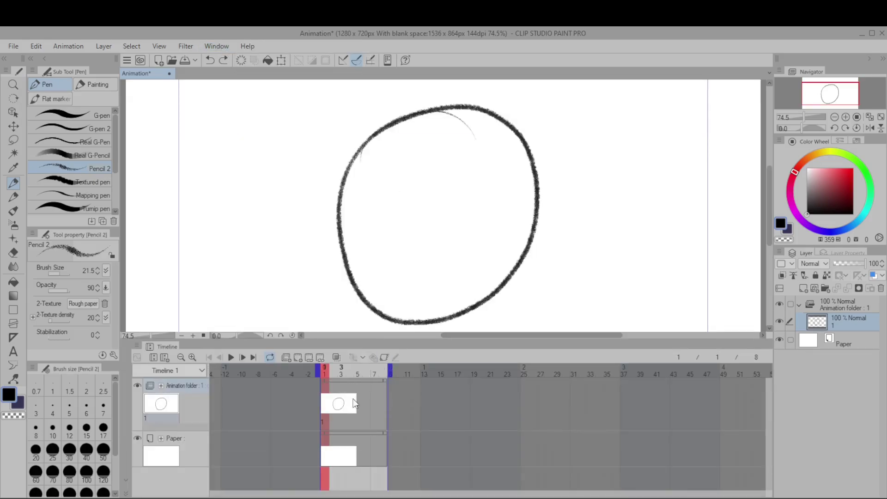
drag(481, 251, 463, 256)
drag(343, 374, 324, 373)
click(384, 380)
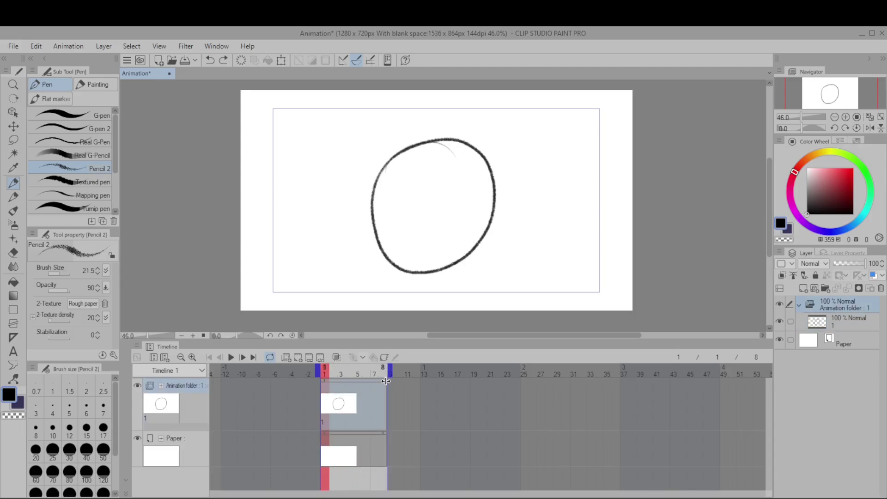
mouse_move(385, 380)
mouse_down()
mouse_move(346, 383)
mouse_move(343, 398)
mouse_move(331, 382)
mouse_move(372, 381)
mouse_move(332, 380)
mouse_up()
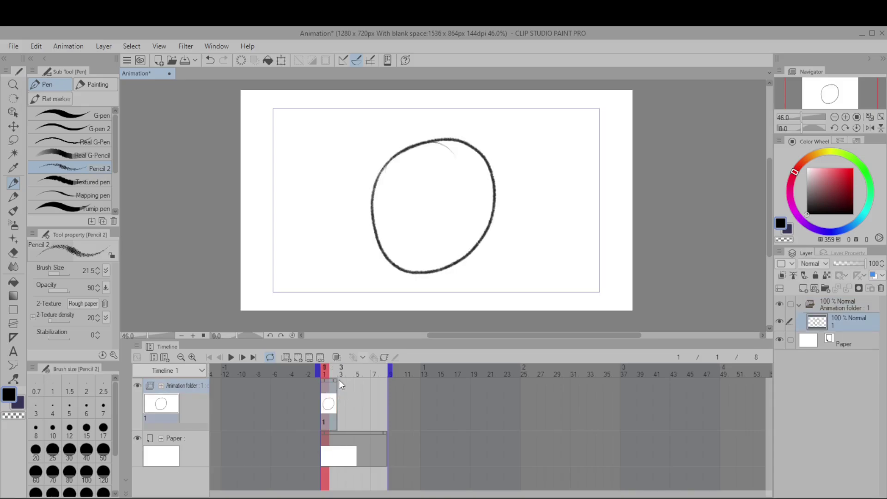
- Add a new animation cel at frame 3 and shorten its clip to end with frame 4
click(344, 374)
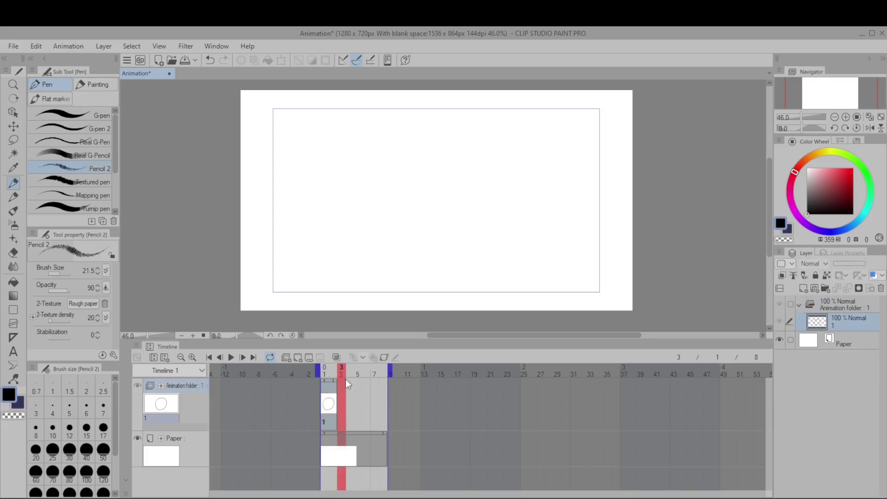
click(298, 357)
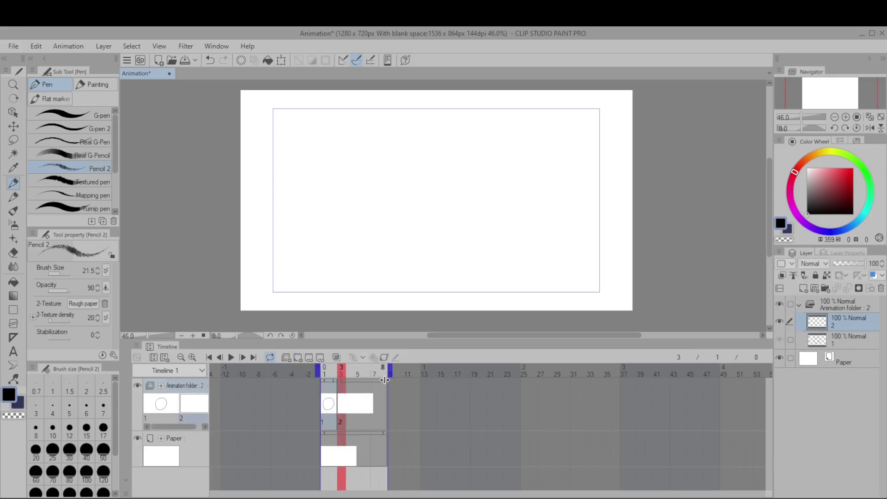
drag(384, 380, 353, 380)
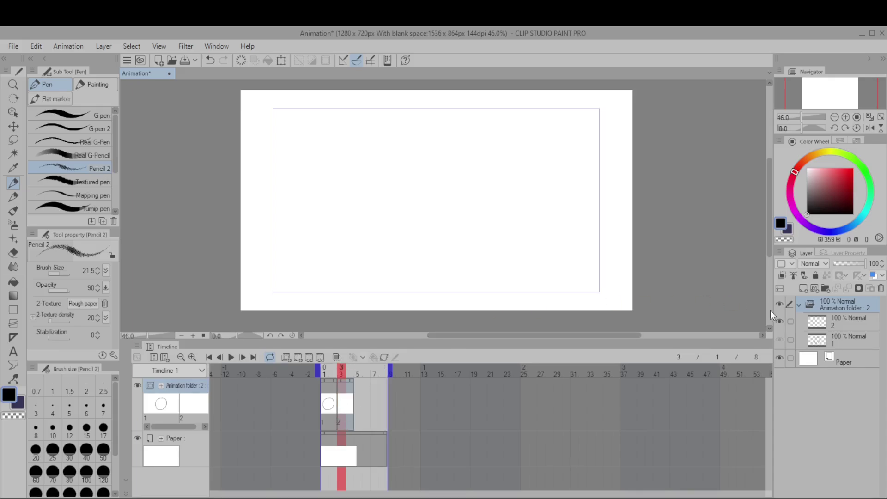
- Compare cels 1 and 2 by switching back and forth between their layers
click(839, 326)
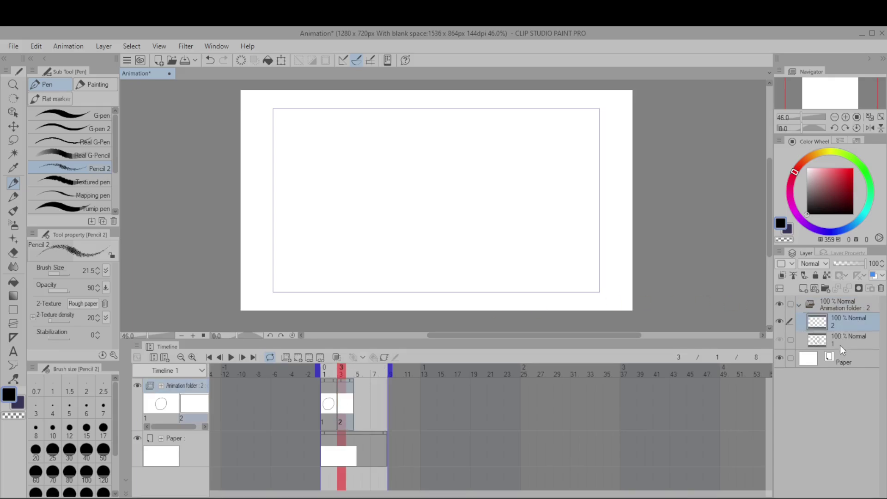
click(840, 343)
click(845, 321)
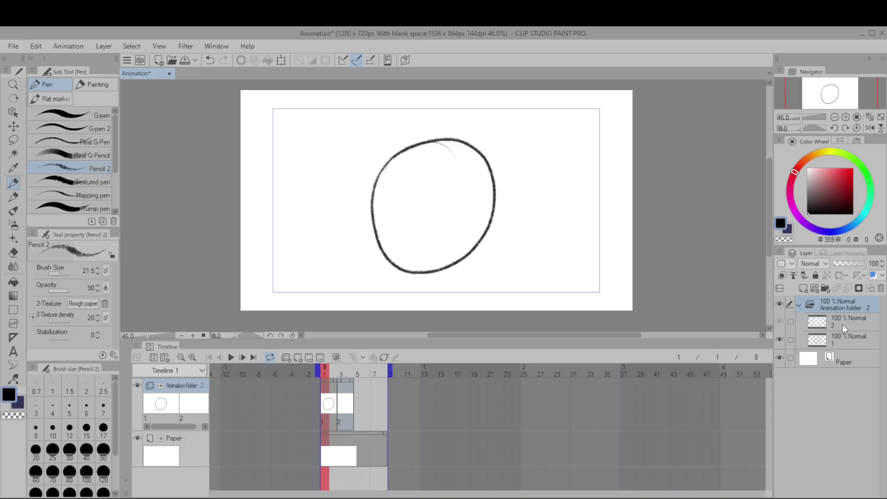
click(841, 324)
click(842, 337)
click(844, 326)
click(844, 337)
click(844, 326)
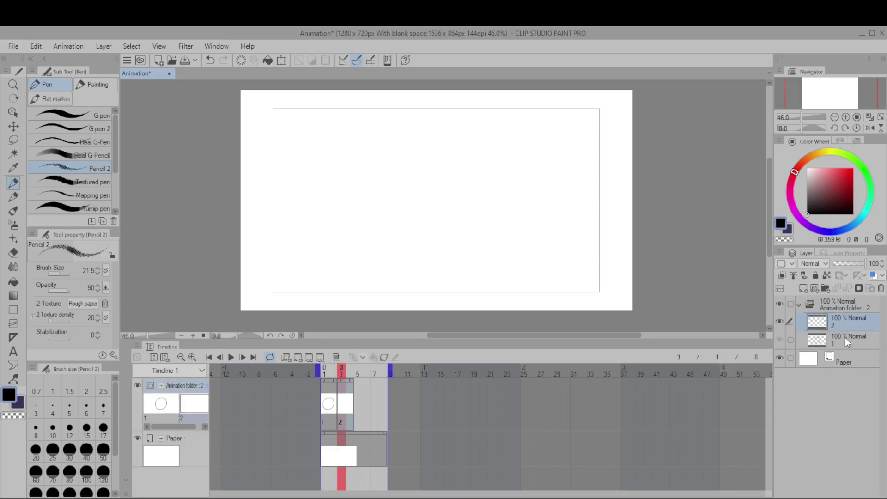
click(846, 335)
click(846, 326)
click(847, 335)
- Draw a wide flattened oval on cel 2 and scrub the frames to compare it with the circle
click(841, 326)
mouse_move(467, 176)
mouse_down()
mouse_move(485, 174)
mouse_move(466, 174)
mouse_up()
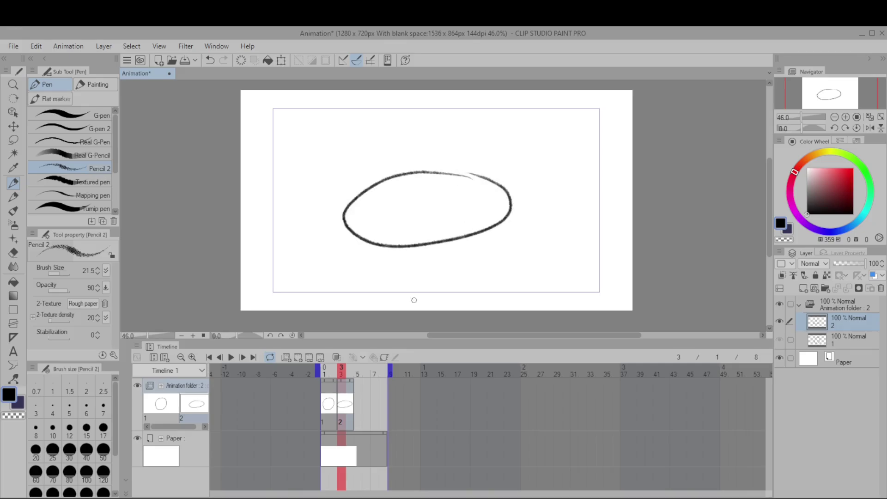
click(334, 370)
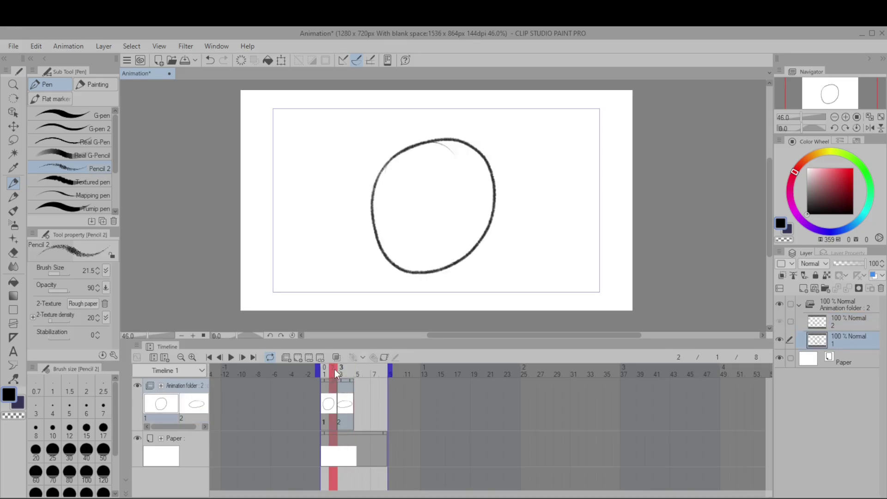
mouse_move(337, 371)
mouse_down()
mouse_move(345, 372)
mouse_move(333, 371)
mouse_up()
- Shorten the timeline to end at frame 4 and preview the looping playback
drag(389, 368, 362, 370)
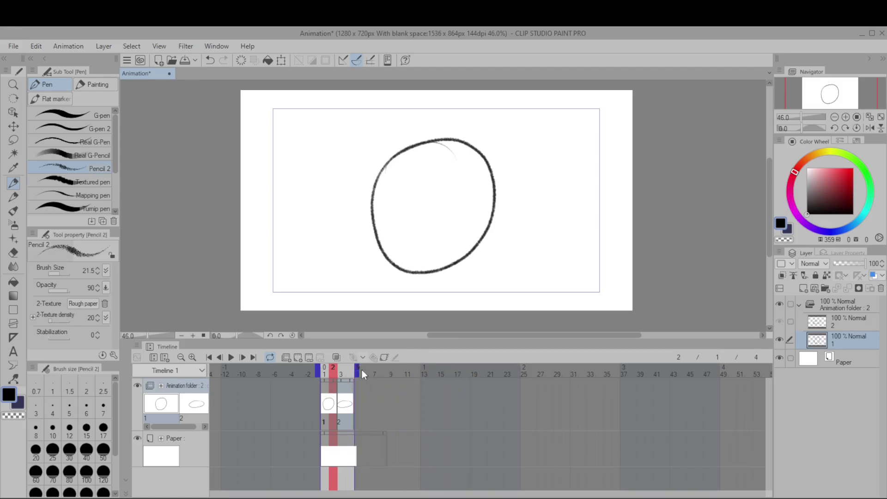
click(232, 357)
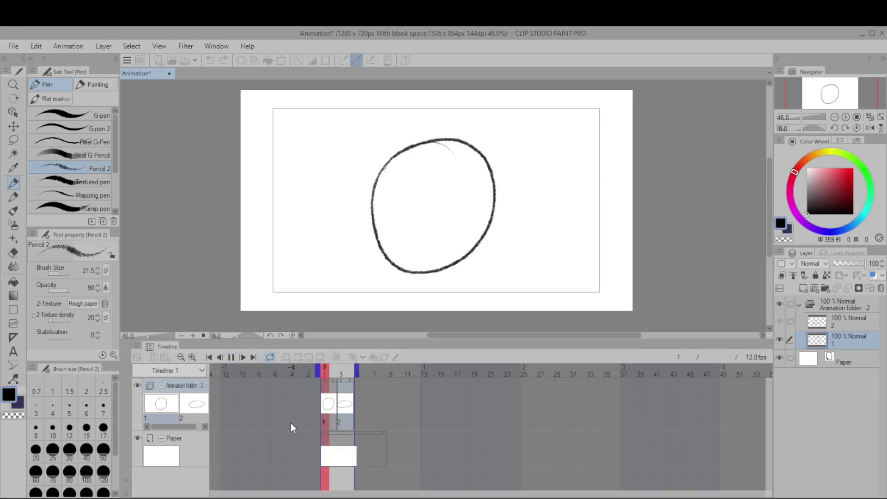
click(232, 357)
- Enclose the cel 1 sketch in its own layer folder and add a new raster layer above the sketch
click(330, 372)
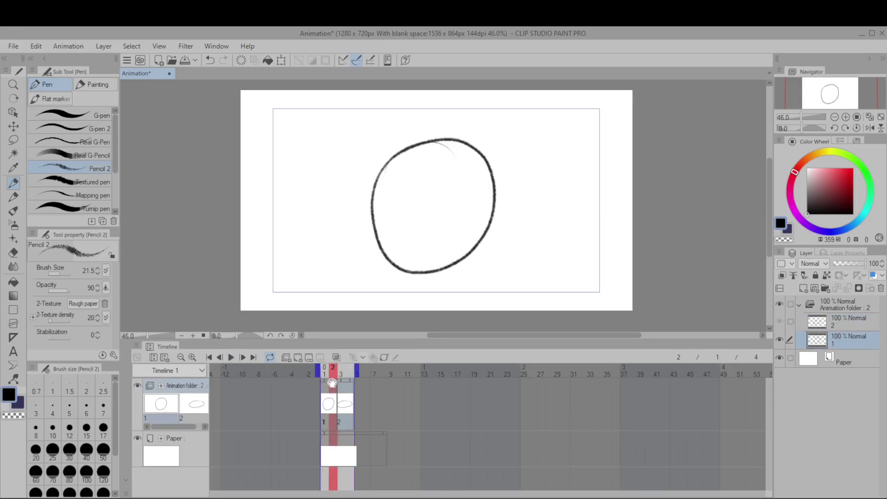
right_click(850, 342)
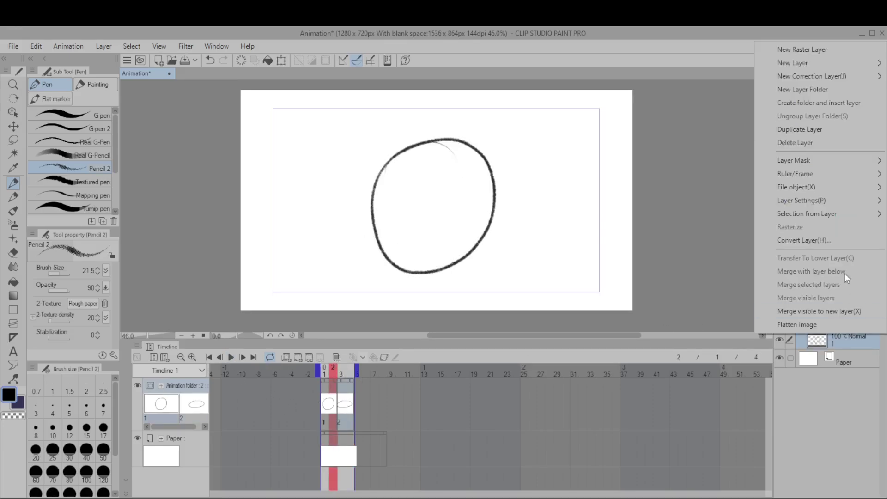
click(850, 105)
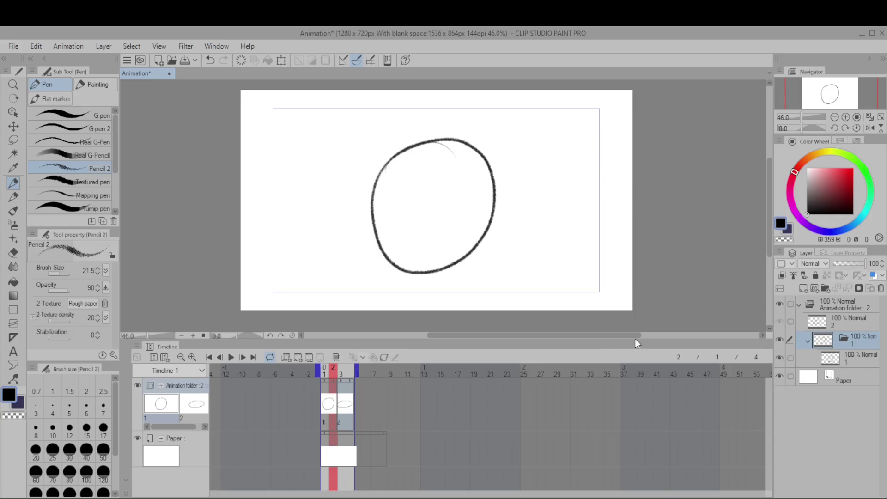
click(851, 359)
click(804, 288)
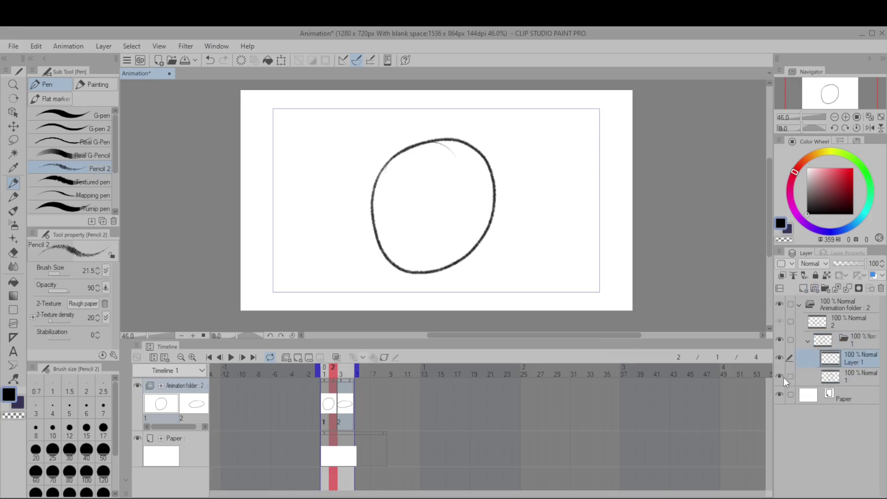
- Lower the cel 1 sketch's opacity to 21% and ink the circle on Layer 1 with the black G-pen at size 20.2
click(831, 380)
click(840, 263)
click(838, 359)
click(111, 116)
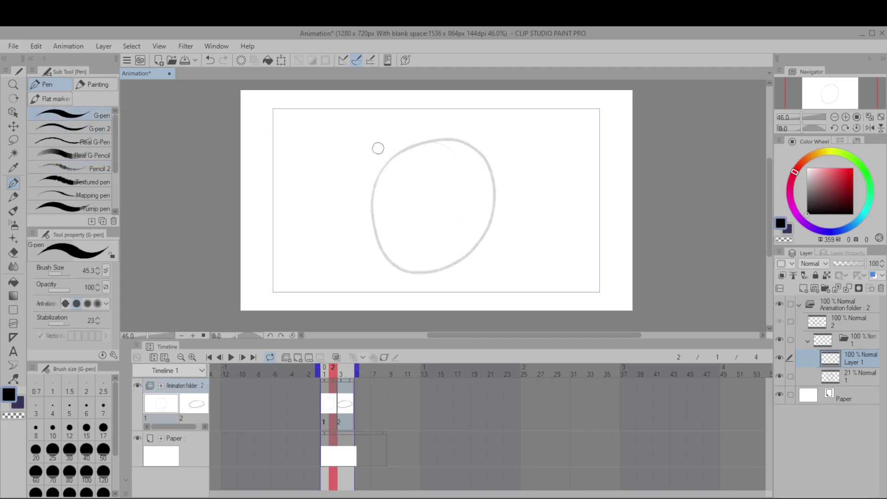
mouse_move(419, 173)
mouse_down()
mouse_move(357, 196)
mouse_move(429, 293)
mouse_move(513, 200)
mouse_move(433, 133)
mouse_up()
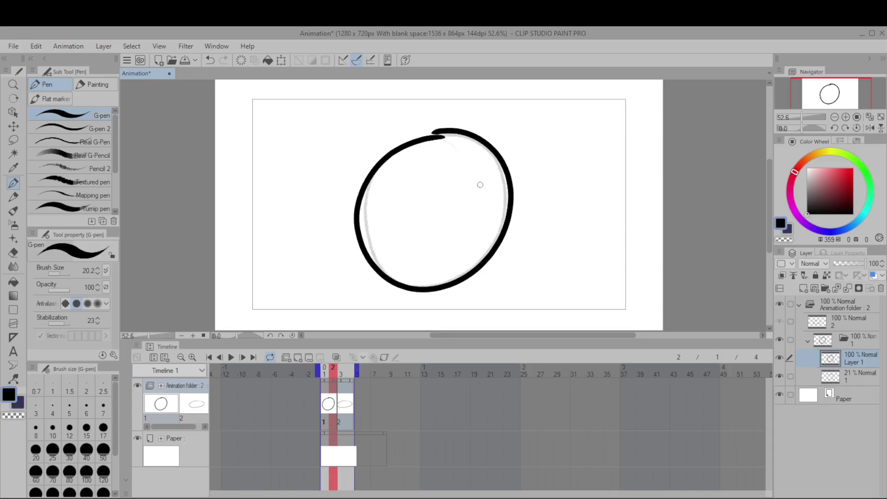
- Add a layer beneath the circle's line art, hide the sketch and fill the circle with bright red
click(839, 378)
click(802, 289)
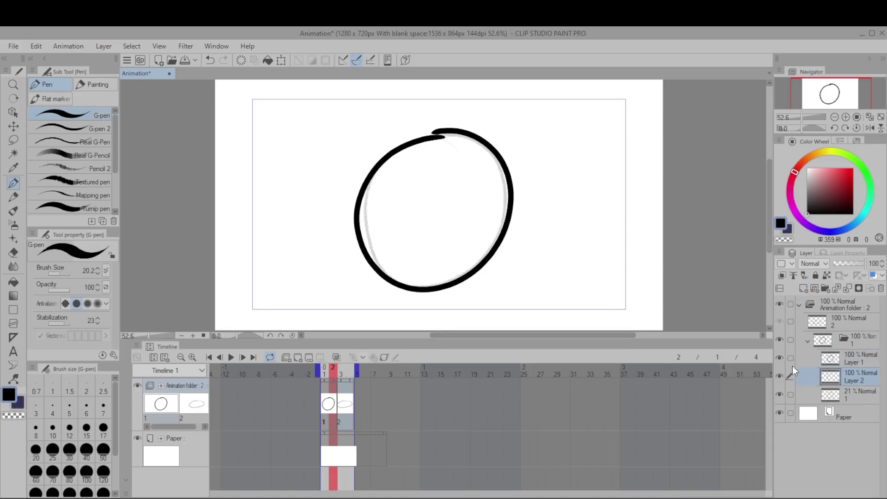
click(780, 394)
key(g)
click(853, 168)
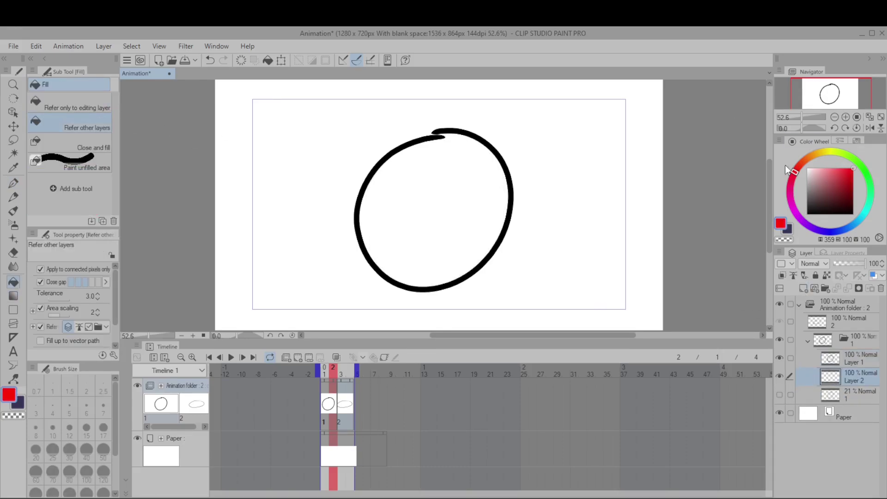
click(429, 239)
- Enclose the frame 3 sketch in a layer folder, lower its opacity to 29% and add a new layer above it
click(338, 378)
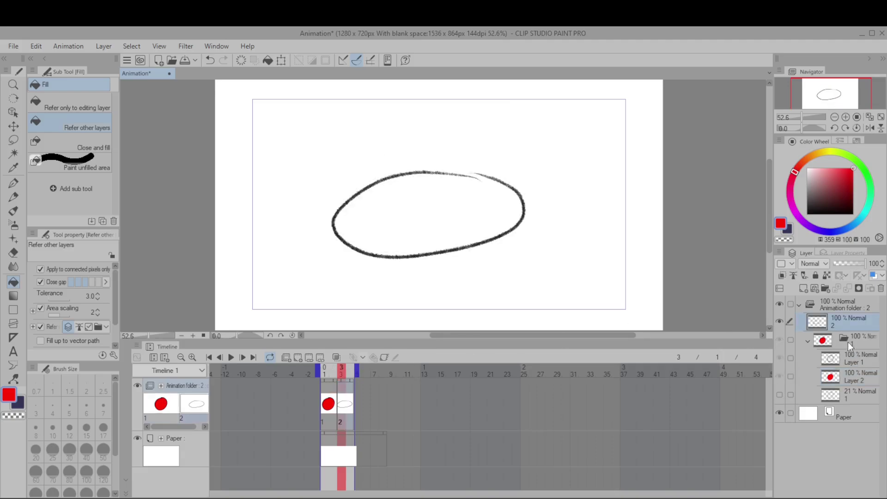
right_click(833, 320)
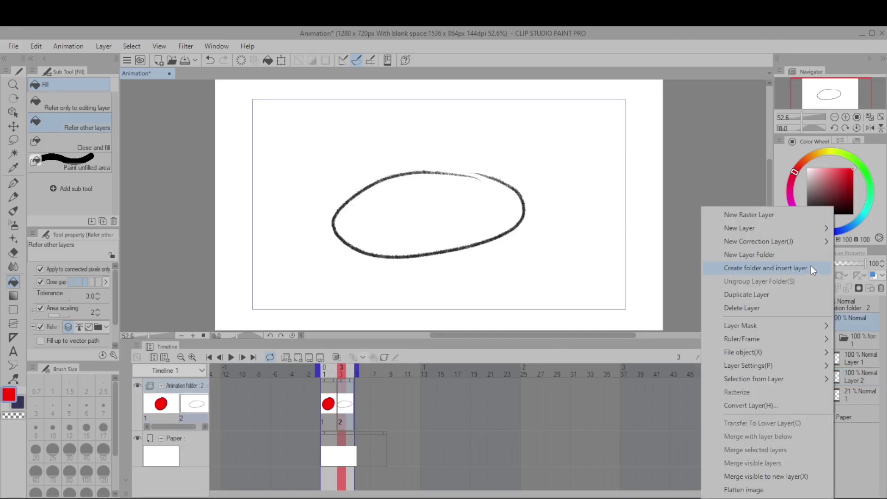
click(811, 265)
click(842, 263)
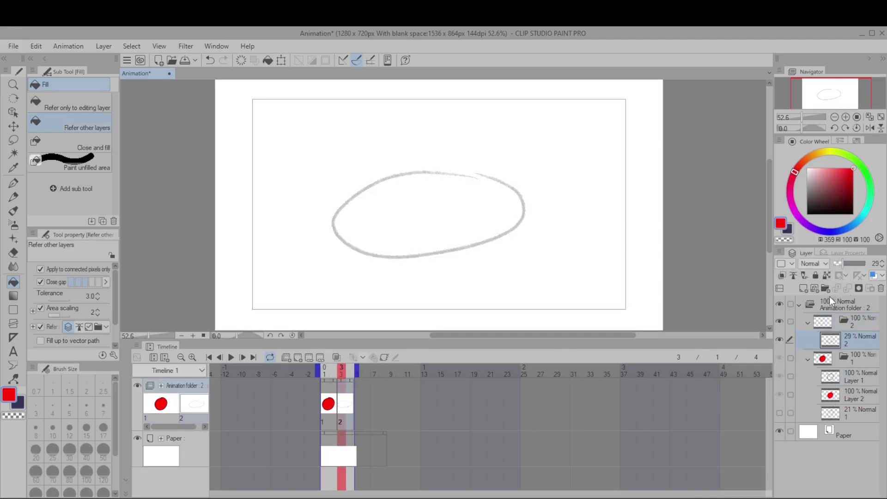
click(807, 287)
- Ink the flattened oval's outline in black on the new layer with the G-pen
key(p)
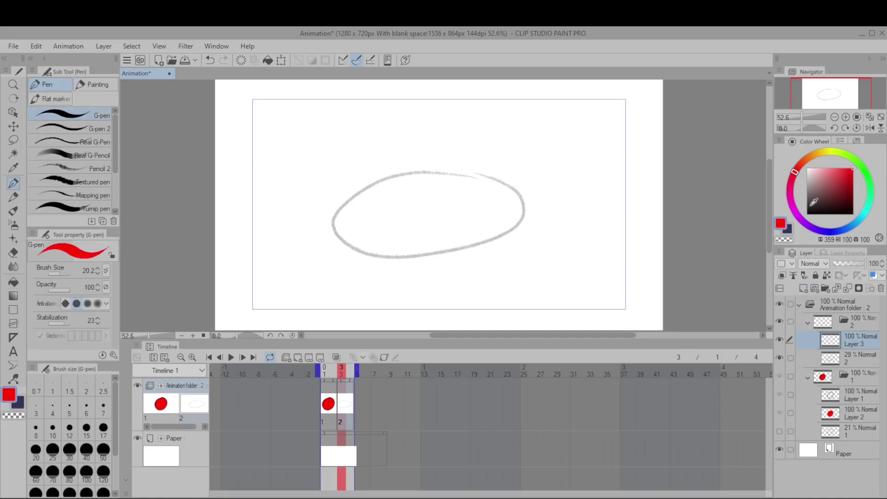
drag(814, 202, 806, 215)
mouse_move(446, 170)
mouse_down()
mouse_move(351, 193)
mouse_move(361, 256)
mouse_move(498, 234)
mouse_move(496, 183)
mouse_move(434, 170)
mouse_up()
- Add a layer beneath the oval's line art, hide the oval sketch and fill the oval with bright red
click(842, 357)
click(804, 287)
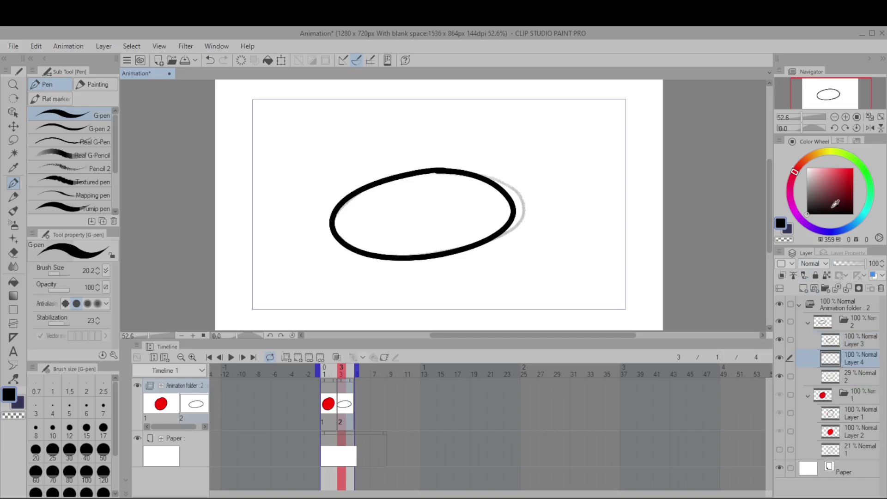
click(852, 169)
key(g)
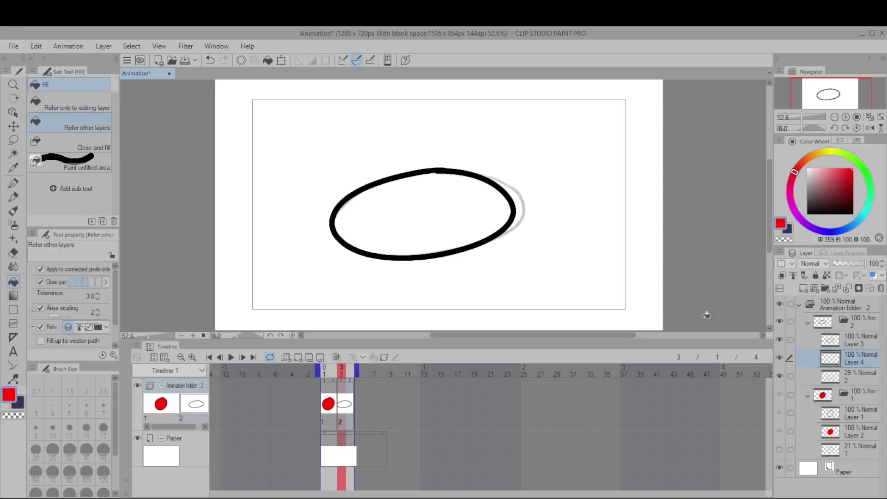
click(780, 376)
click(431, 217)
click(829, 375)
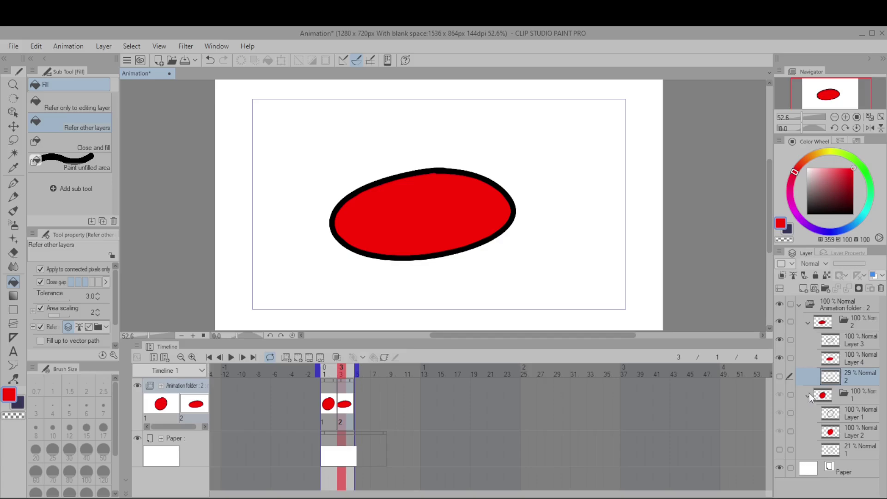
- Play the coloured two-cel animation to preview it, and stop the playback
scroll(536, 250, down, 1)
click(231, 357)
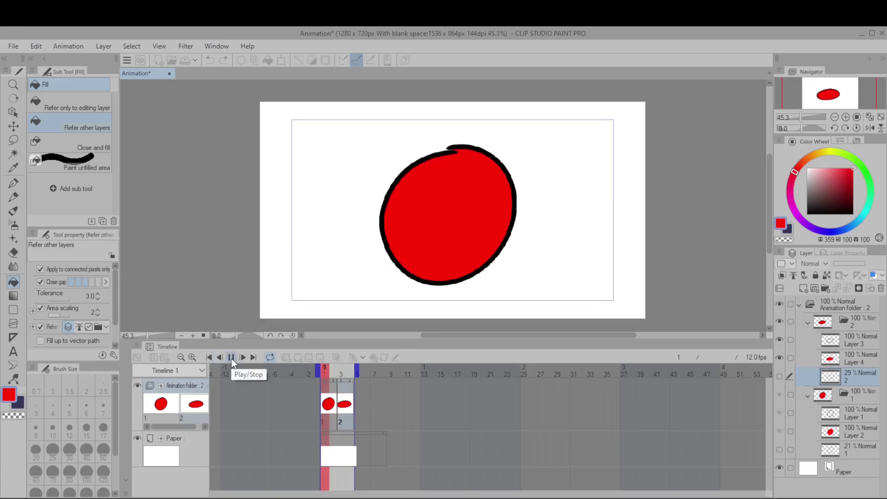
click(231, 356)
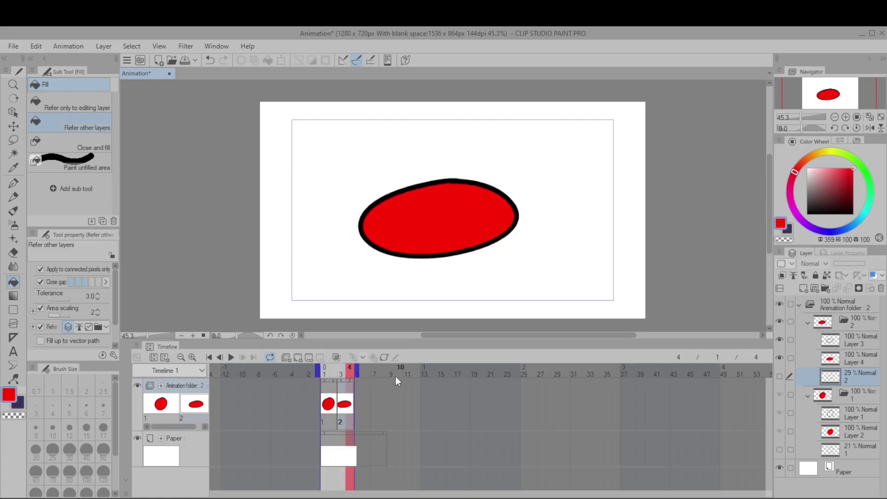
- Extend the end of the timeline to 12 frames and go to frame 5
drag(362, 368, 422, 374)
click(360, 379)
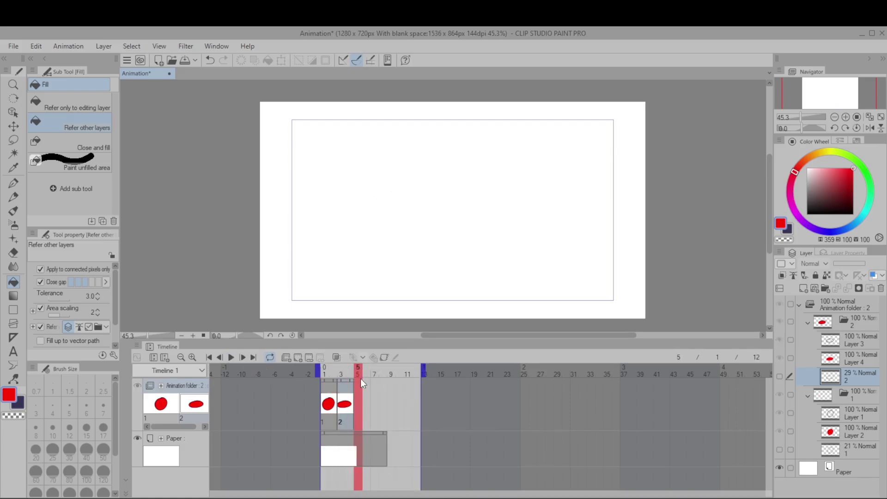
- Add a new animation cel at frame 5 and shorten its clip to end after frame 6
click(287, 359)
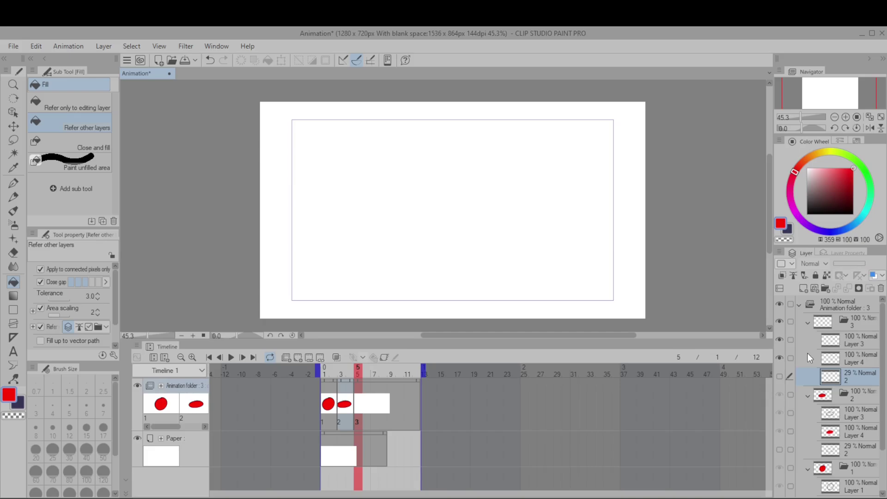
click(847, 323)
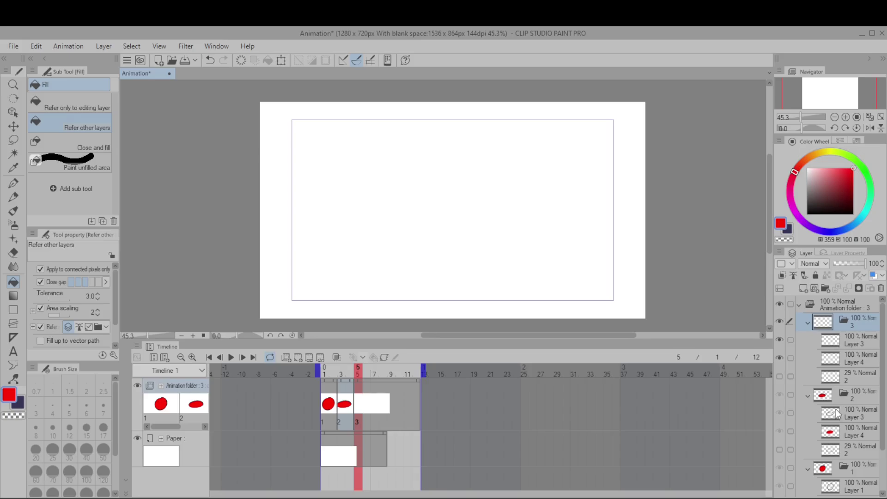
click(852, 359)
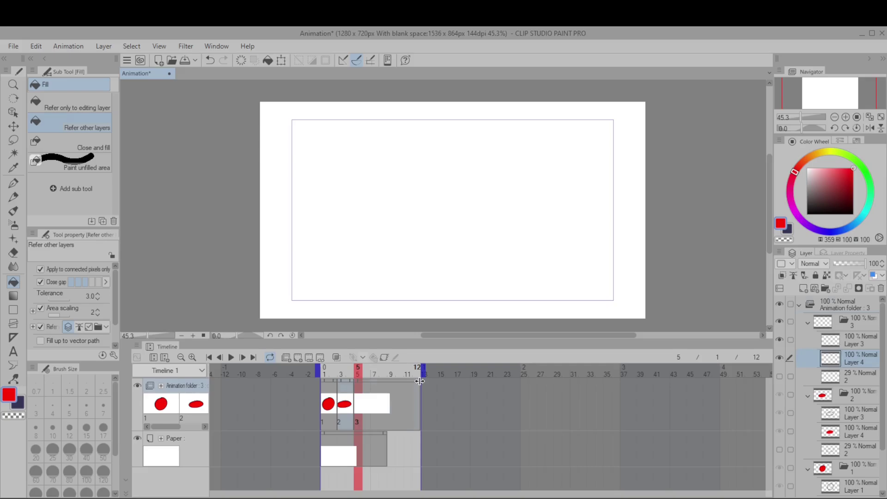
drag(422, 377, 383, 382)
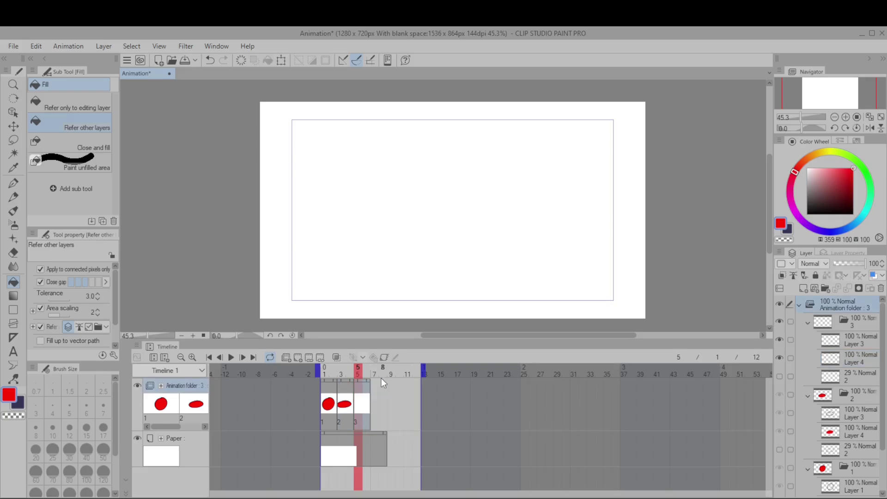
- Enable onion skin and ink a tilted oval outline in black with the G-pen on the new cel's Layer 3
click(336, 358)
mouse_move(357, 372)
mouse_down()
mouse_move(332, 370)
mouse_move(364, 372)
mouse_up()
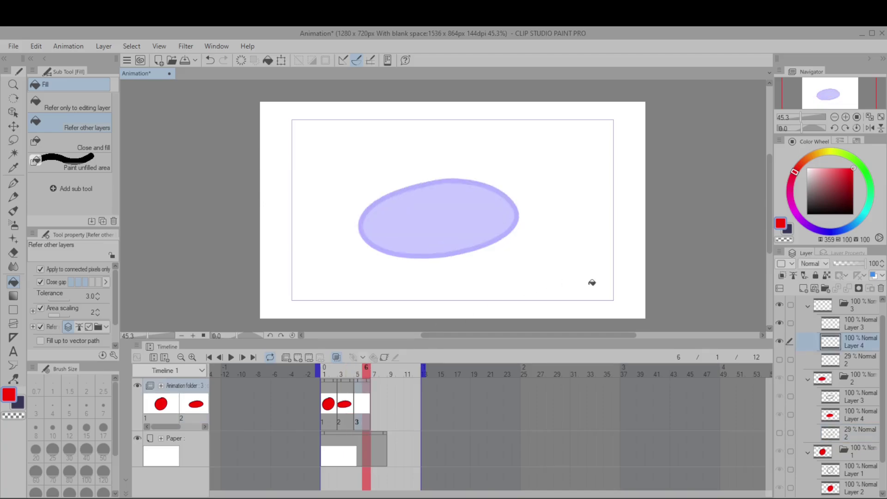
click(850, 324)
scroll(521, 246, up, 2)
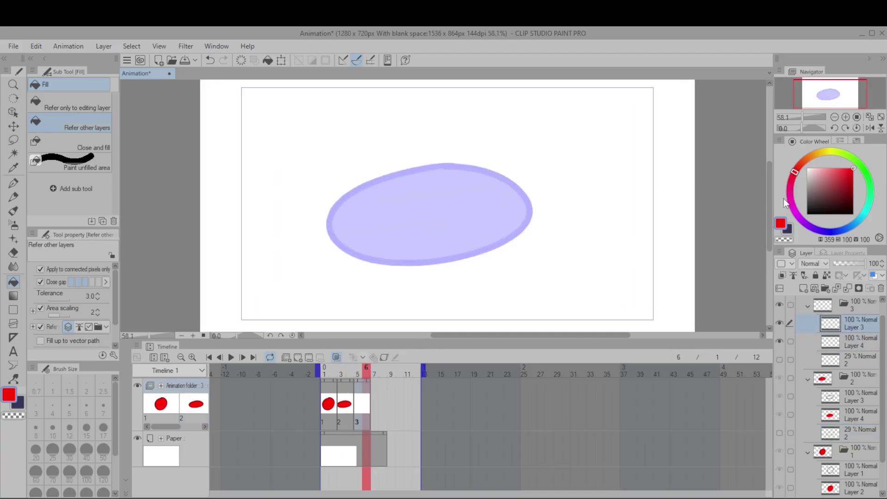
click(807, 214)
key(p)
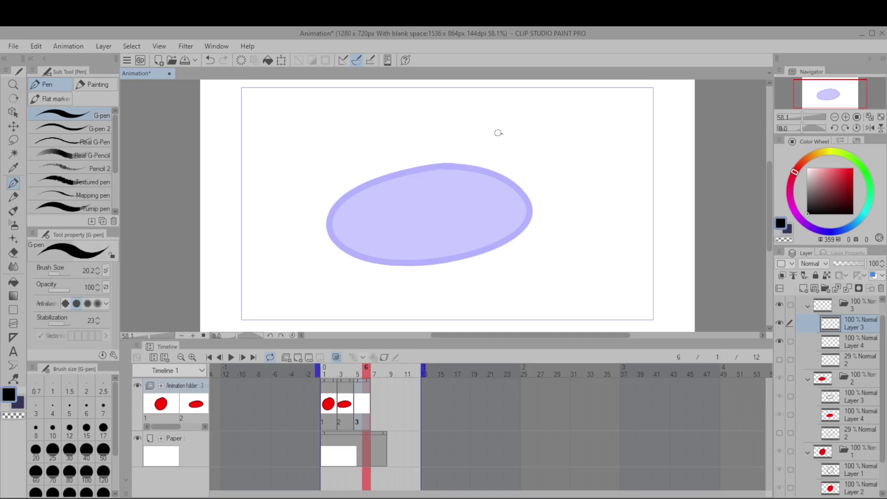
mouse_move(498, 133)
mouse_down()
mouse_move(364, 275)
mouse_move(513, 225)
mouse_move(496, 140)
mouse_up()
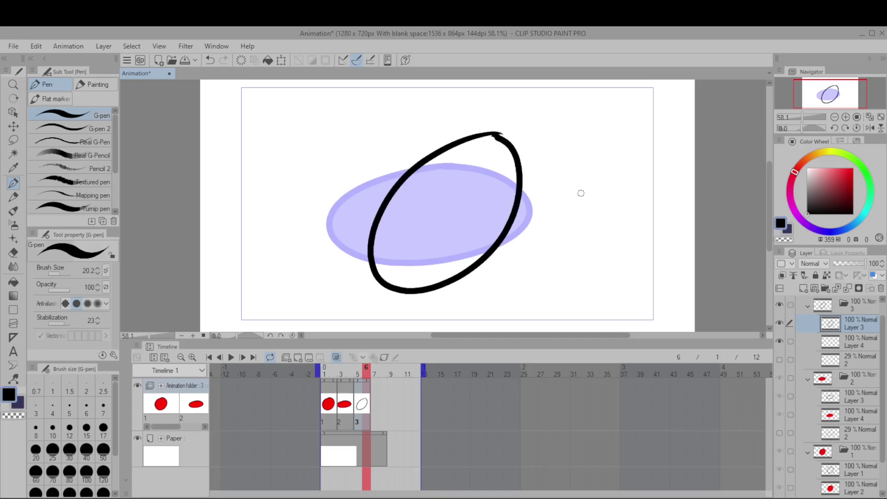
- Fill the tilted oval with bright red on Layer 4 beneath its line art
click(841, 347)
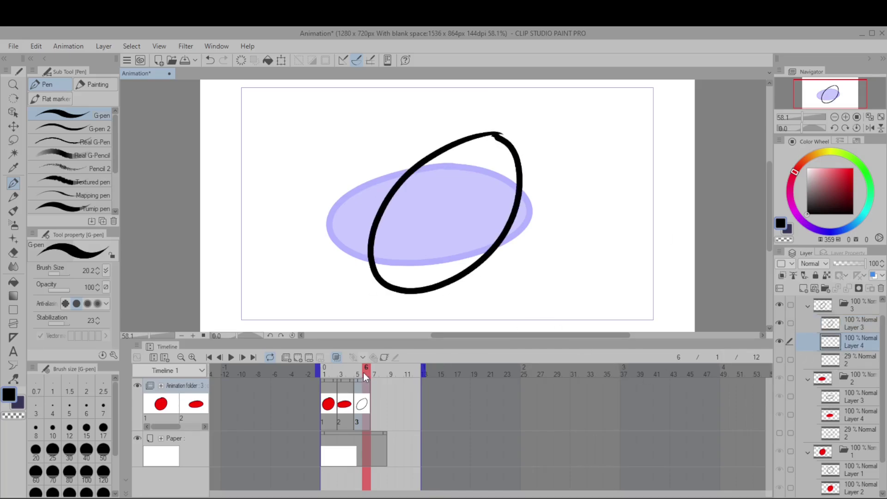
key(g)
click(850, 168)
click(470, 220)
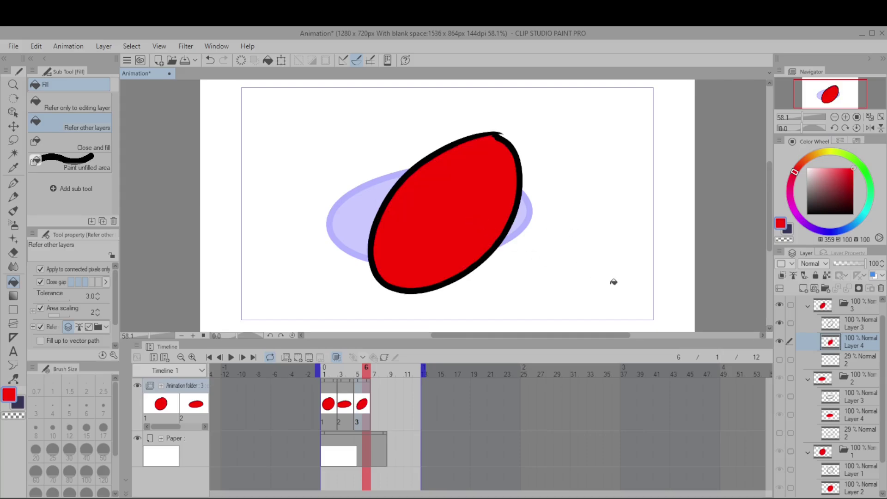
- Turn off onion skin and shorten the end of the timeline to 6 frames
scroll(613, 282, down, 2)
mouse_move(362, 370)
mouse_down()
mouse_move(339, 372)
mouse_move(349, 370)
mouse_up()
click(337, 357)
drag(422, 369, 372, 369)
- Play and stop the three-cel animation, and extend the end of the timeline to 12 frames
click(235, 360)
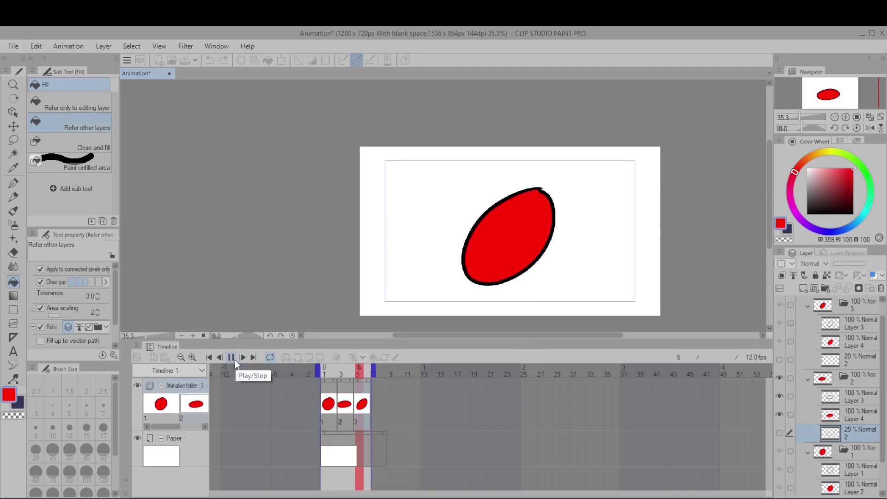
click(231, 358)
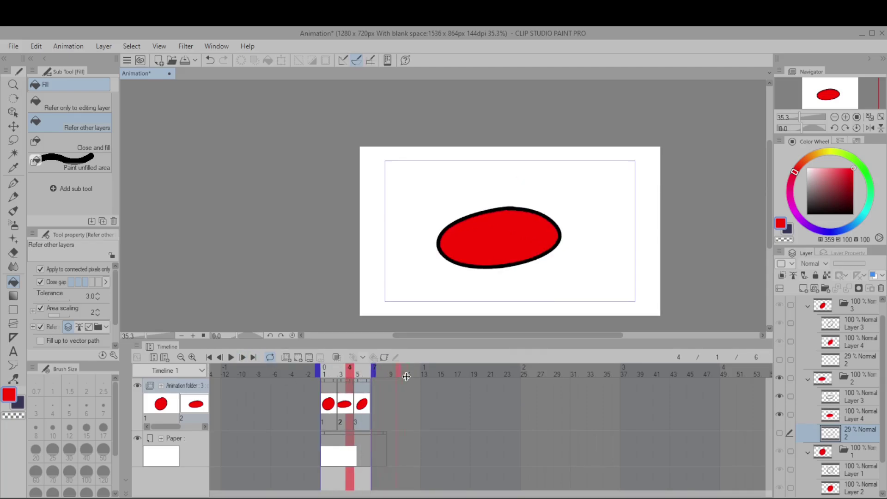
drag(406, 376, 420, 380)
click(376, 374)
right_click(378, 390)
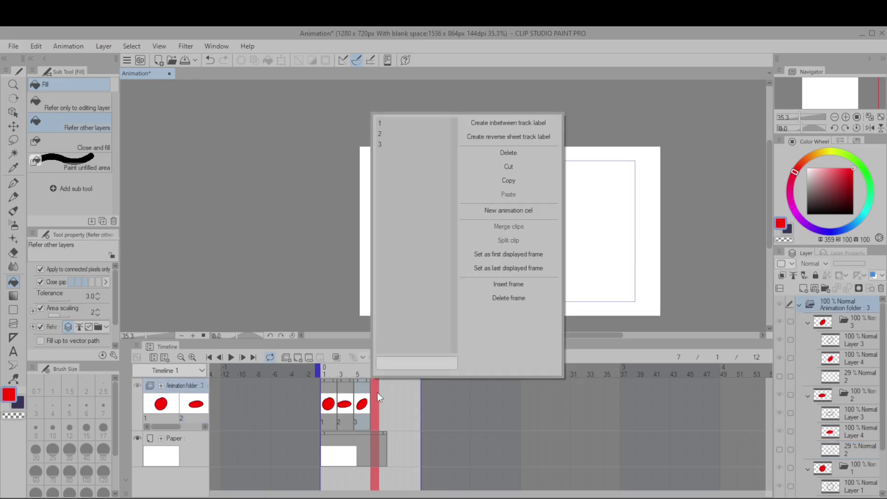
click(402, 135)
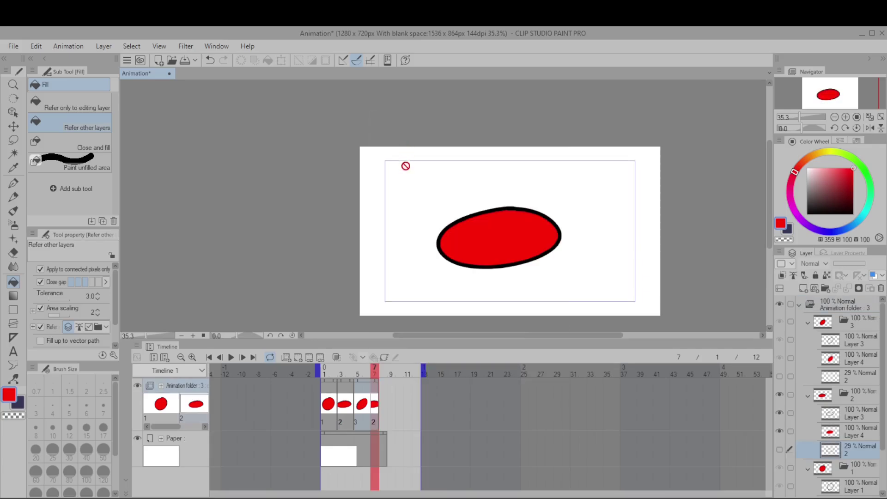
click(370, 391)
click(372, 373)
key(ctrl+z)
- Assign existing cel 2 at frame 8 and stretch its clip back to start at frame 7
click(382, 373)
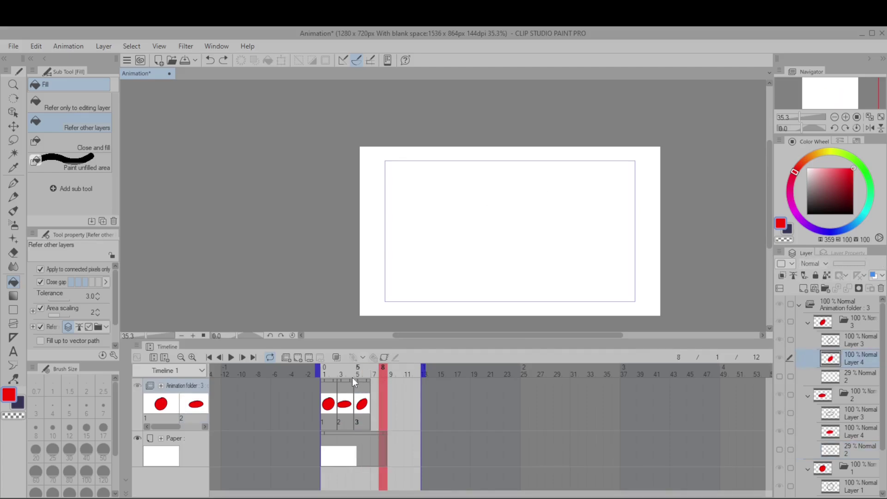
right_click(386, 391)
click(415, 134)
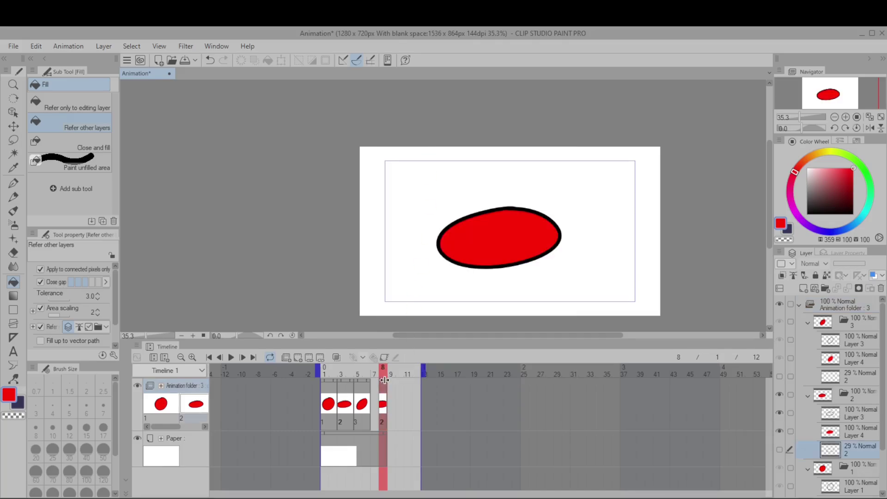
drag(390, 380, 381, 383)
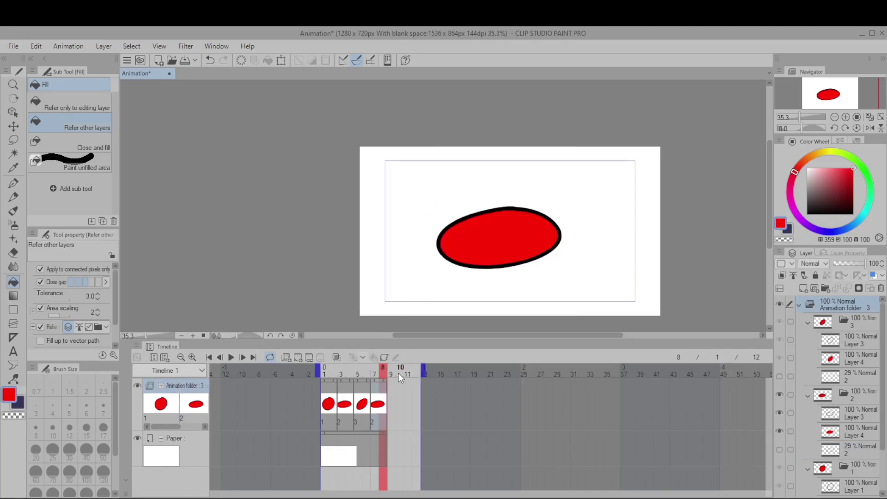
- Reuse cel 1 after the repeated cel 2 so it covers frames 9 to 10, and extend the Paper clip to frame 10
click(398, 372)
right_click(405, 391)
click(446, 122)
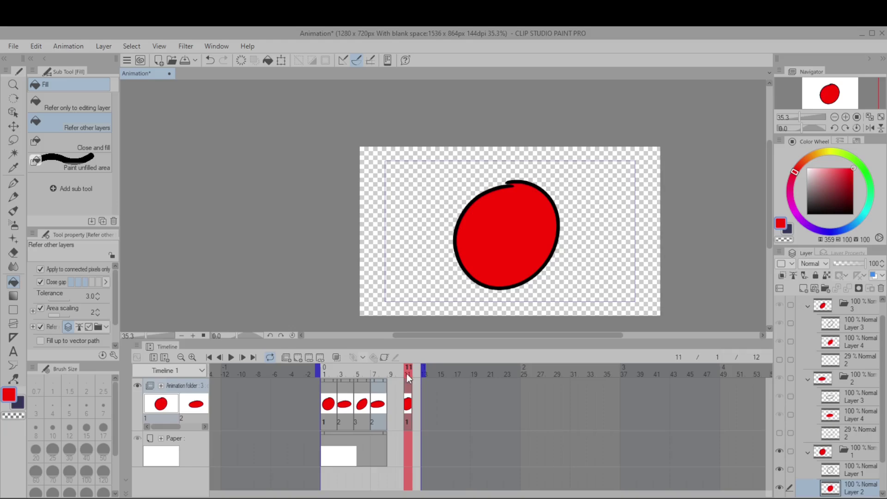
drag(410, 381, 403, 436)
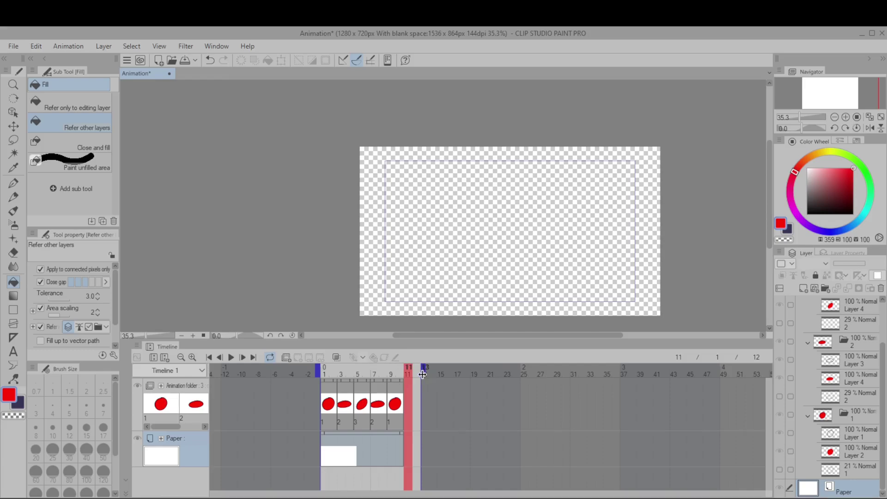
- Shorten the end of the timeline to 10 frames and play the five-clip animation, stopping at frame 4
drag(422, 374, 403, 374)
click(232, 357)
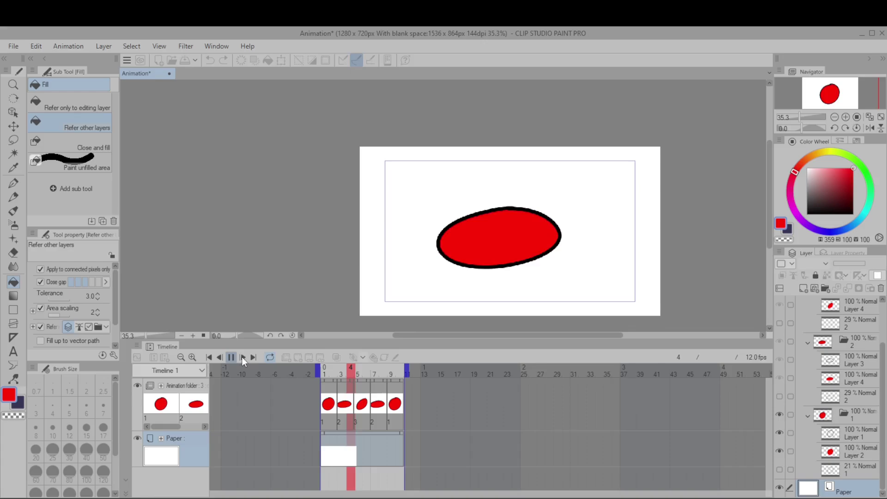
click(348, 374)
- Draw a diagonal blue G-pen stroke across the flattened oval on Layer 4 of cel 2
click(855, 386)
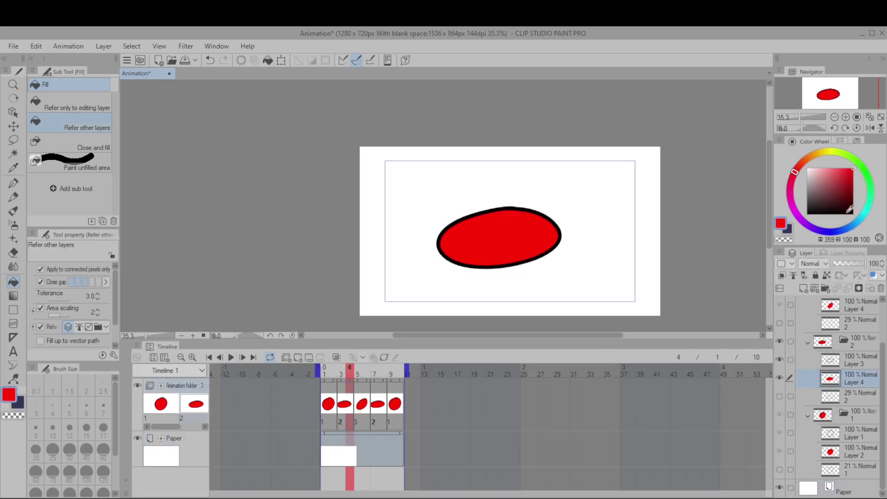
click(834, 226)
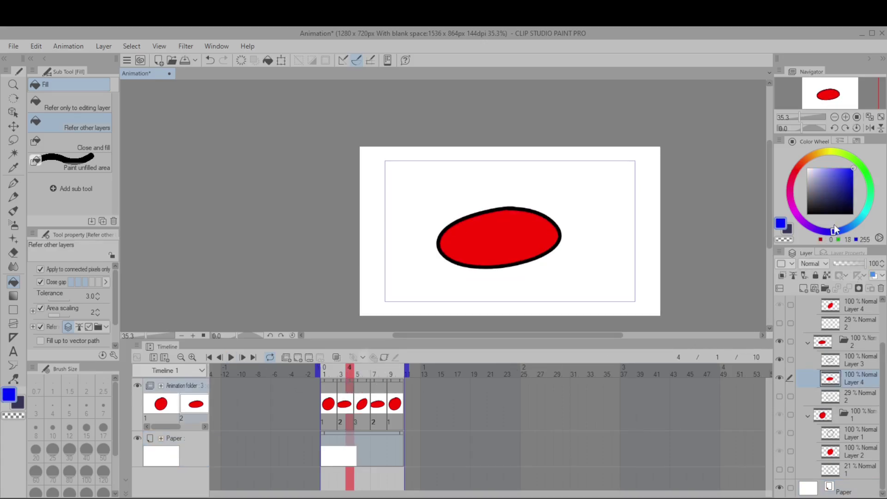
alt+click(507, 240)
key(p)
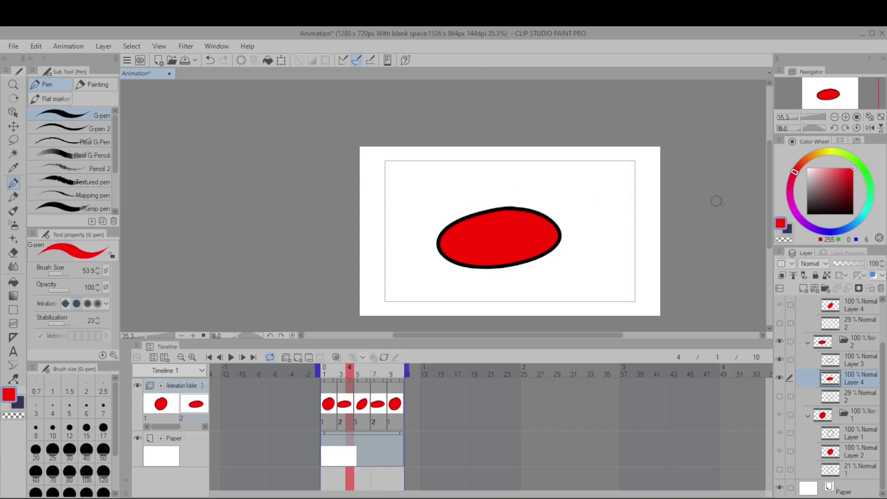
click(832, 231)
drag(464, 187, 546, 284)
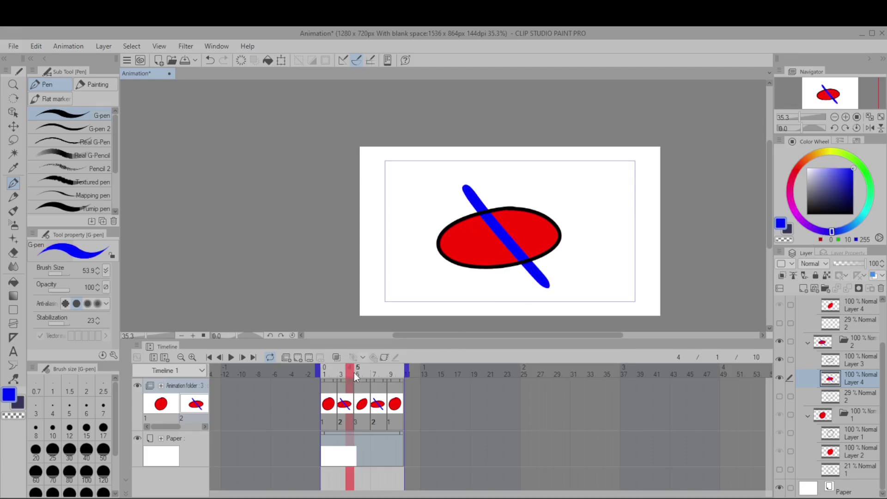
- Play the animation to check the blue stroke in the repeated cel 2, and stop the playback
mouse_move(353, 374)
mouse_down()
mouse_move(377, 381)
mouse_move(355, 377)
mouse_up()
click(231, 357)
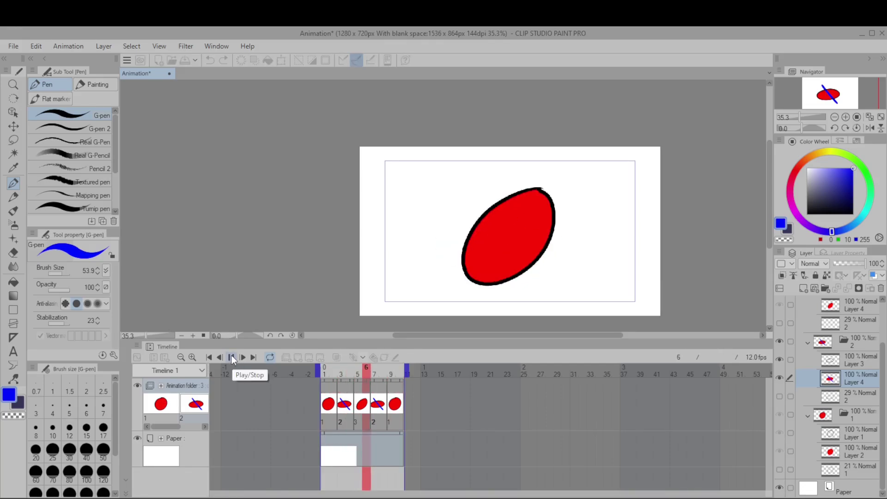
click(232, 358)
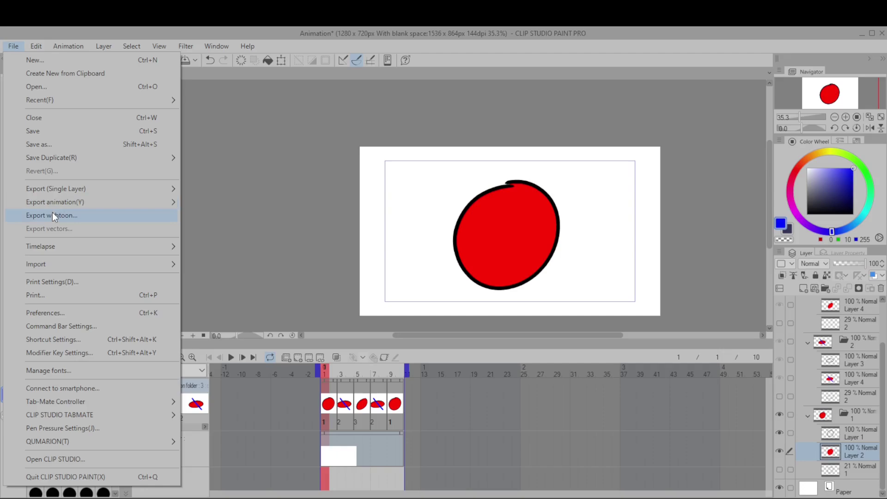
- Export the animation as an MP4 movie at 1280 x 720 and a frame rate of 24
mouse_move(60, 206)
click(263, 244)
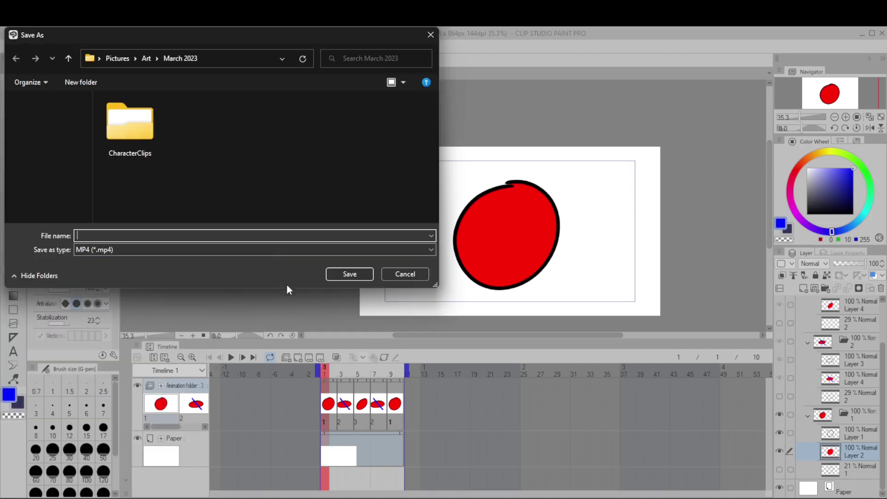
click(354, 276)
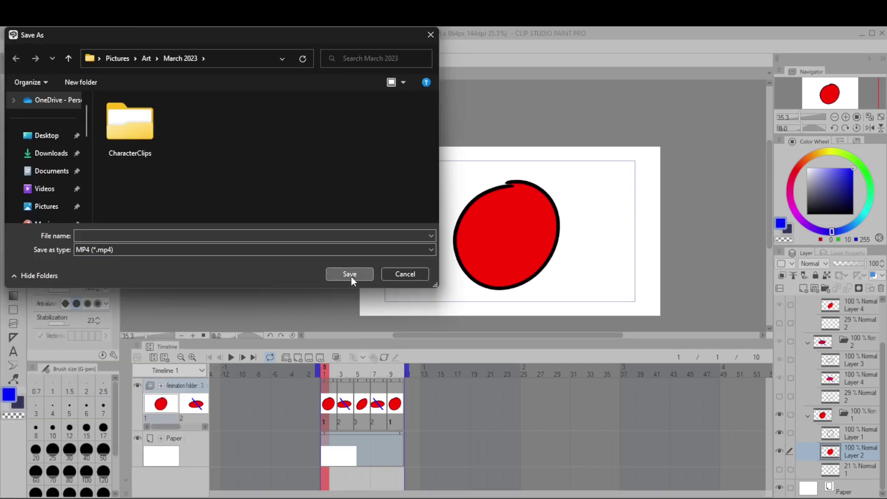
click(349, 277)
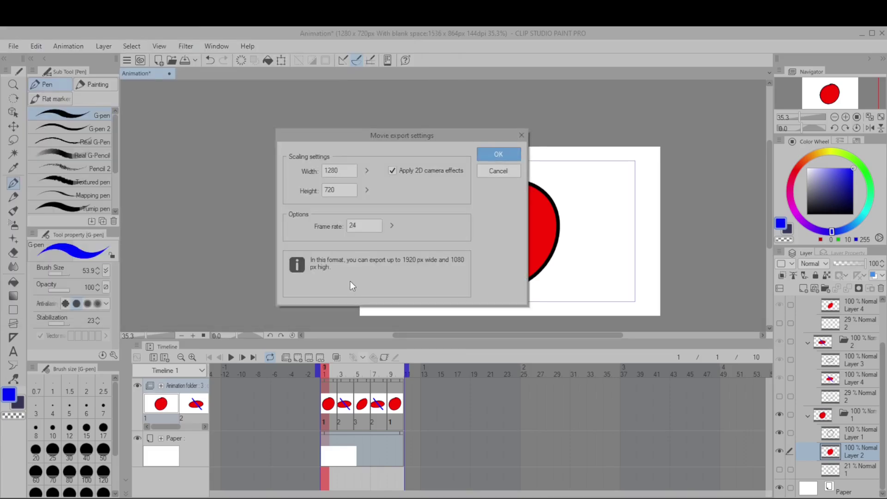
click(498, 154)
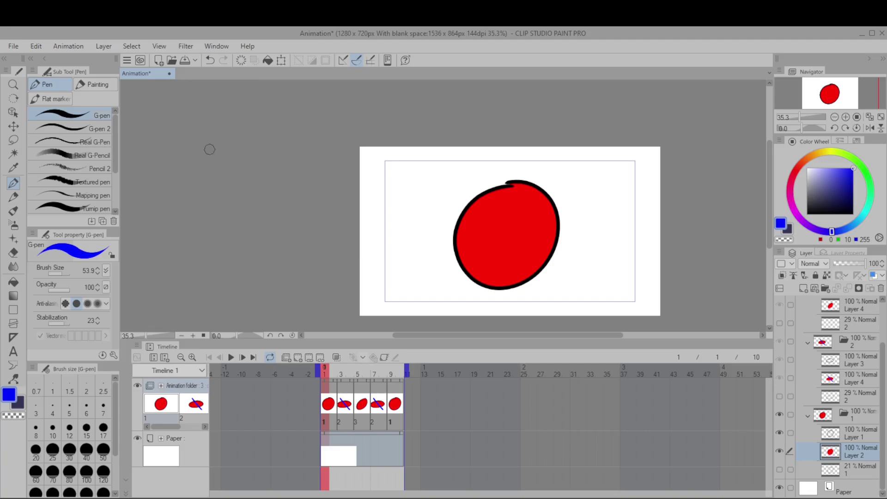
click(14, 46)
mouse_move(156, 201)
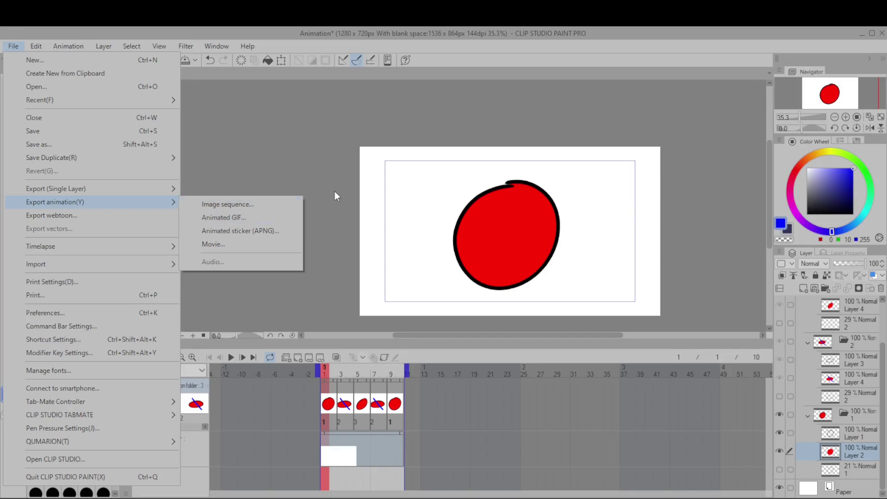
click(476, 56)
drag(583, 267, 512, 271)
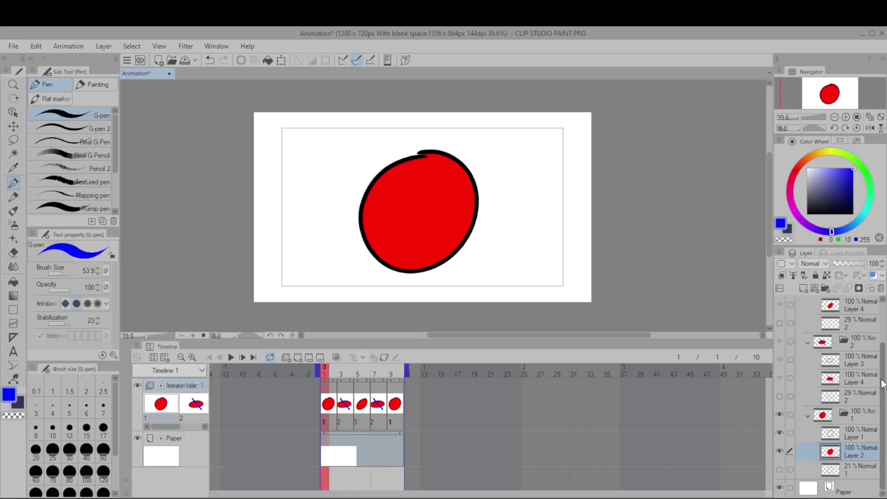
- Collapse the existing animation folder, add a new animation folder above it and create a cel in it at frame 1
drag(880, 379, 852, 309)
click(798, 304)
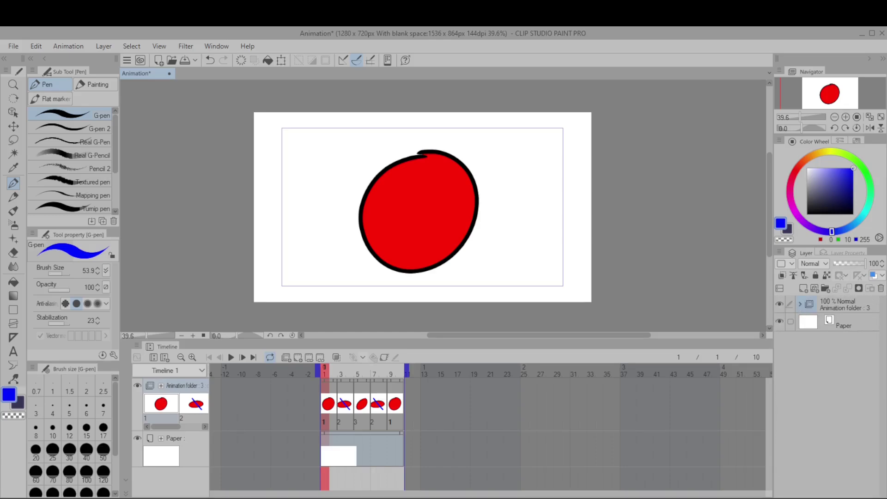
click(286, 357)
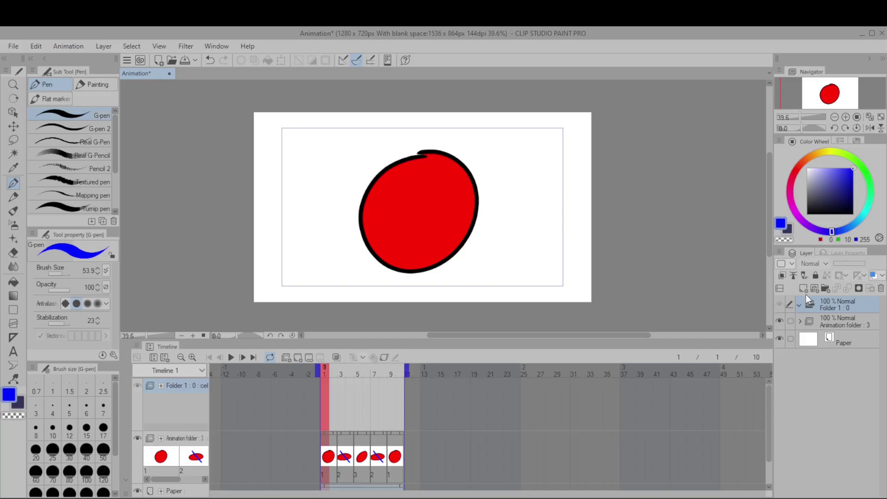
click(298, 356)
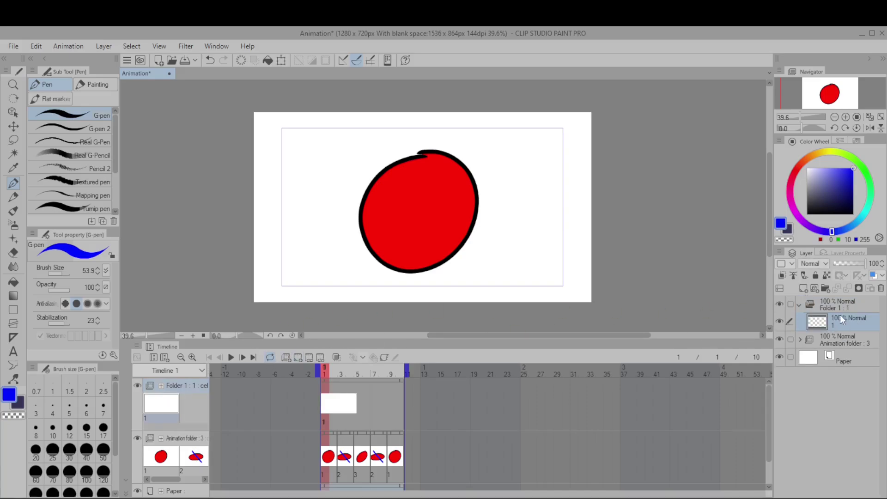
- Draw a light blue wavy G-pen line across the canvas in the new cel, and move its folder below the ball's animation folder
click(852, 225)
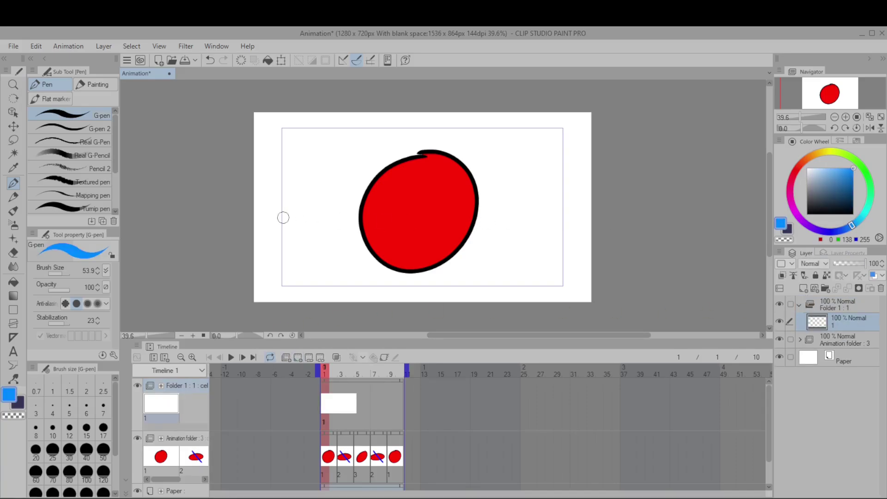
mouse_move(277, 230)
mouse_down()
mouse_move(531, 192)
mouse_move(601, 203)
mouse_up()
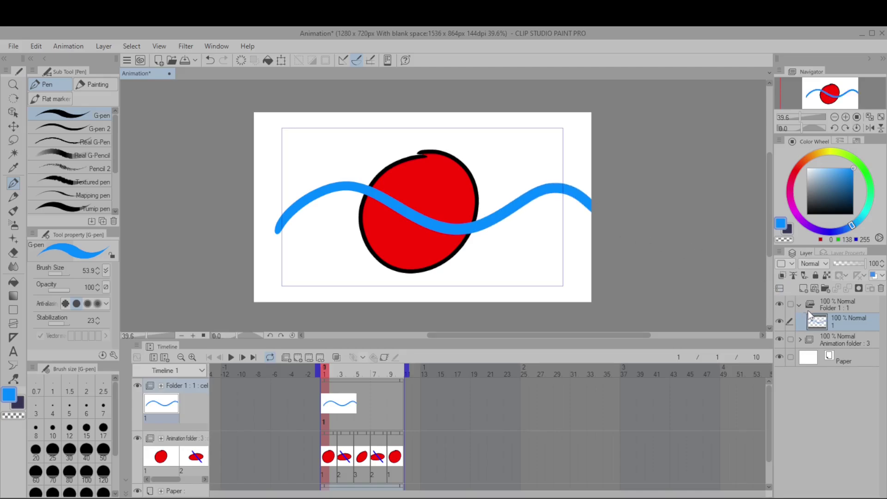
drag(809, 315, 815, 356)
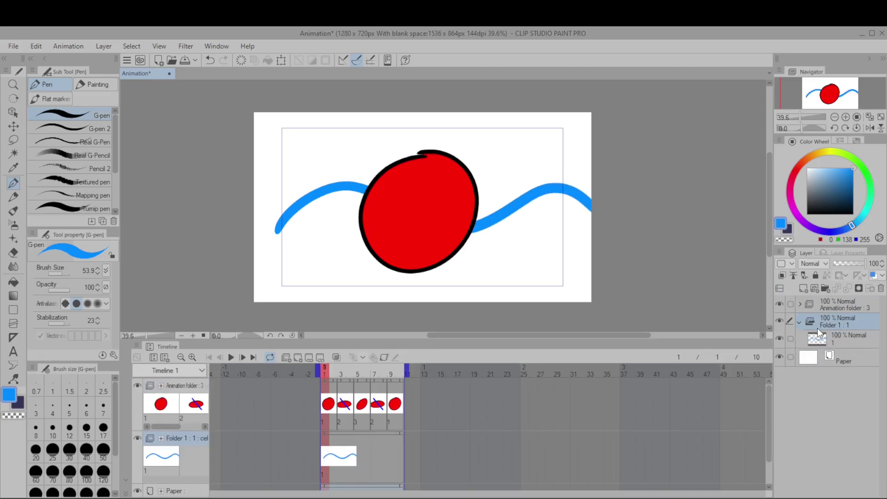
click(819, 339)
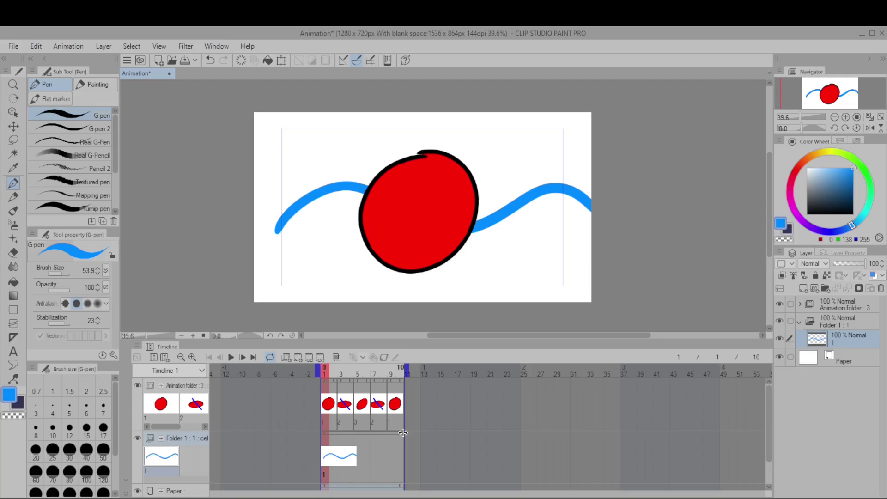
- Shorten the wave cel's clip to end after frame 4 and create a second cel in the wave folder at frame 5
drag(402, 432, 354, 432)
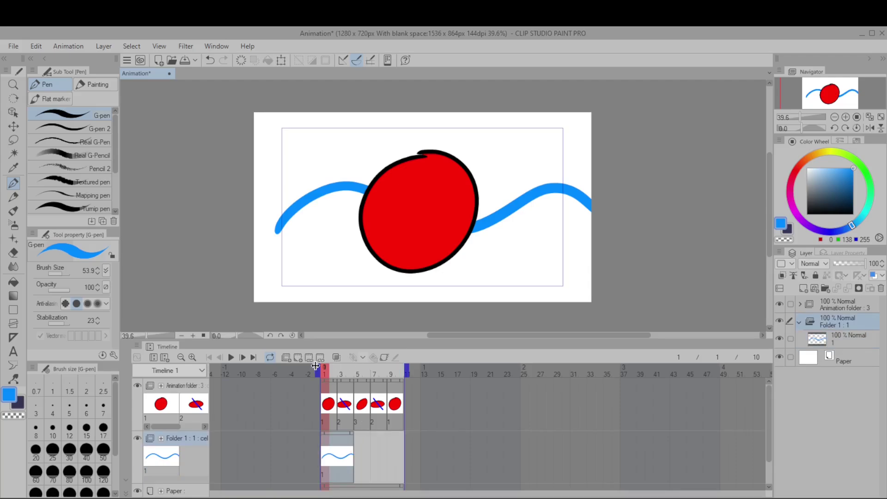
click(360, 371)
click(301, 355)
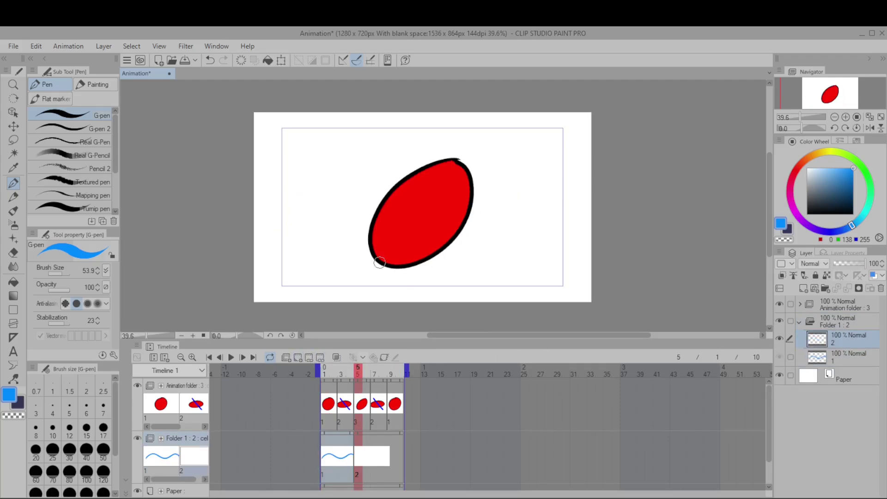
- Draw an opposite light blue wave across the canvas in cel 2 and shift that cel's start to frame 6
mouse_move(271, 190)
mouse_down()
mouse_move(331, 240)
mouse_move(432, 175)
mouse_move(519, 244)
mouse_move(591, 194)
mouse_up()
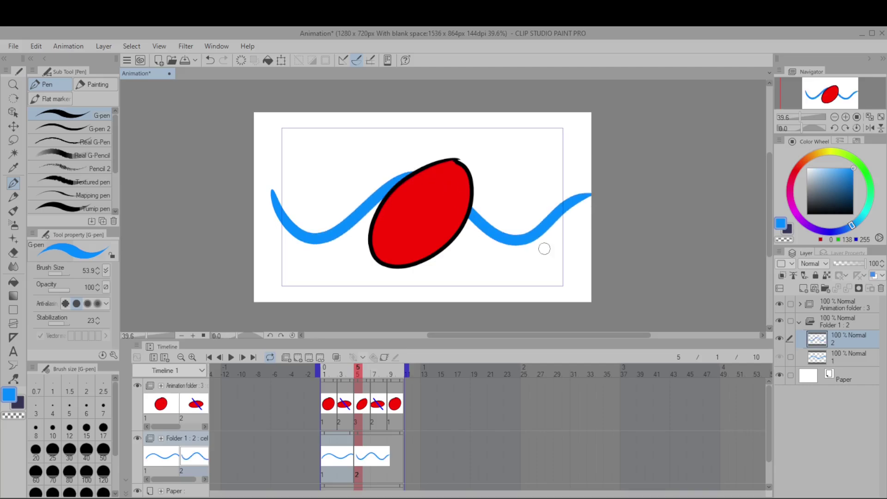
drag(356, 432, 363, 436)
- Play the animation from frame 1 to check the waves moving behind the ball
click(325, 371)
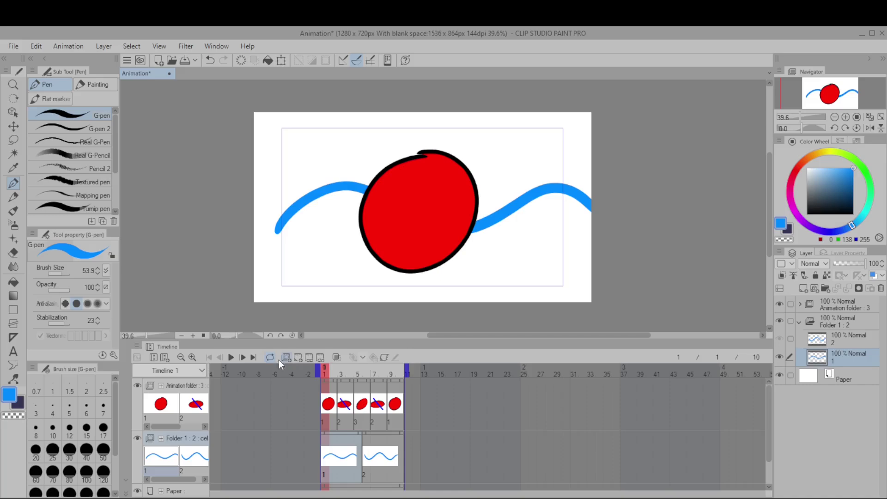
click(230, 357)
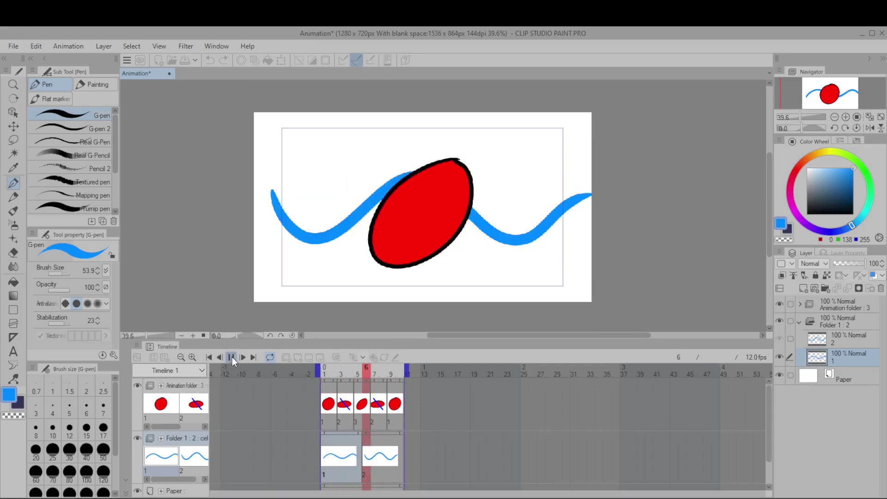
- Change the timeline's frame rate to 24
click(71, 49)
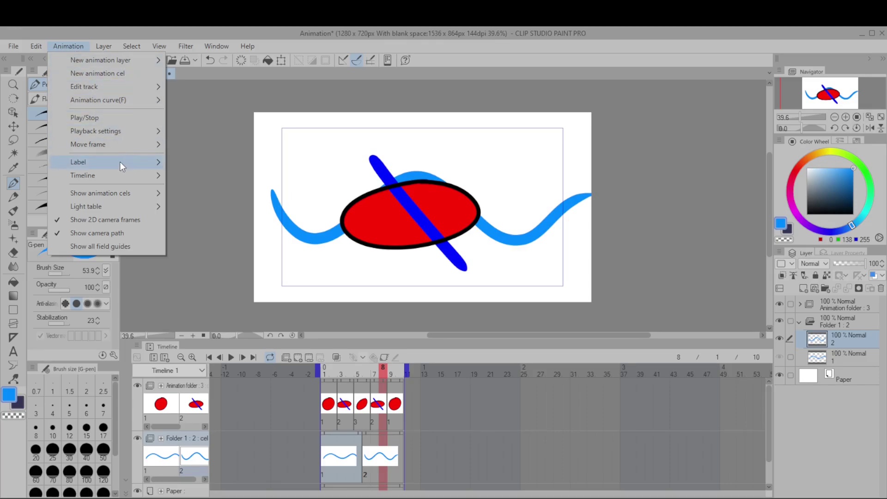
mouse_move(125, 176)
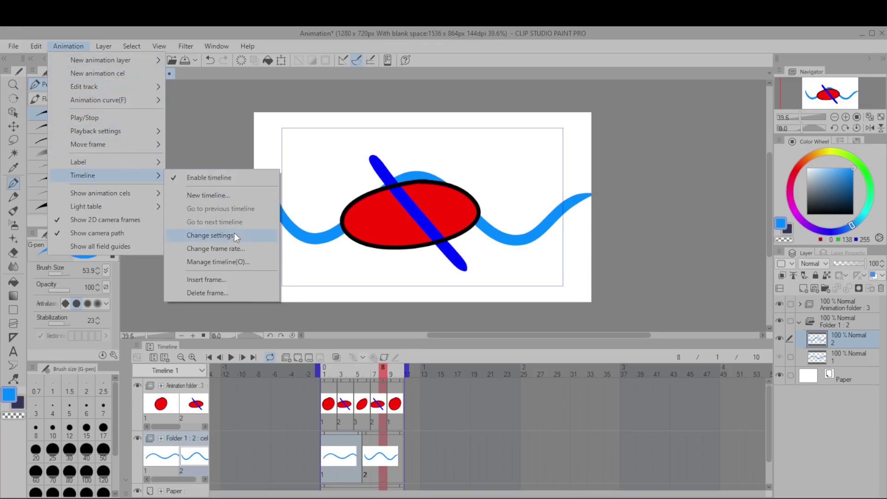
click(237, 249)
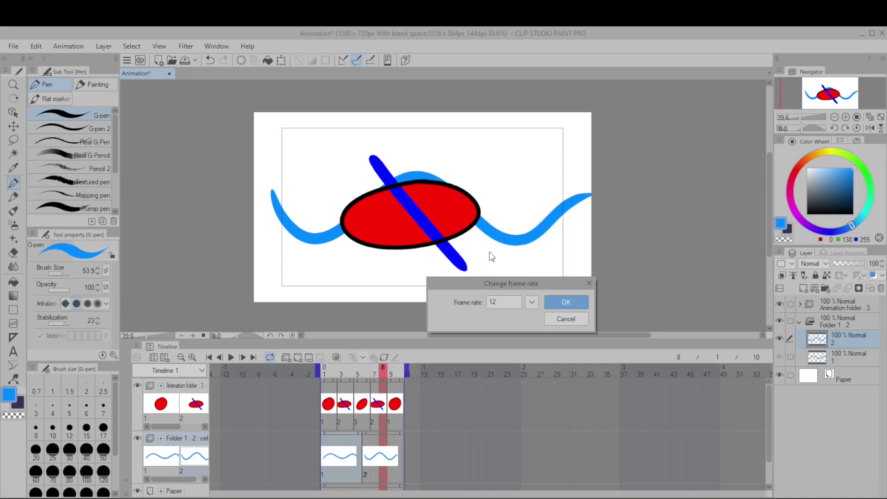
text(24)
key(Return)
- Play the animation to check its speed at the new frame rate, and stop the playback
click(231, 357)
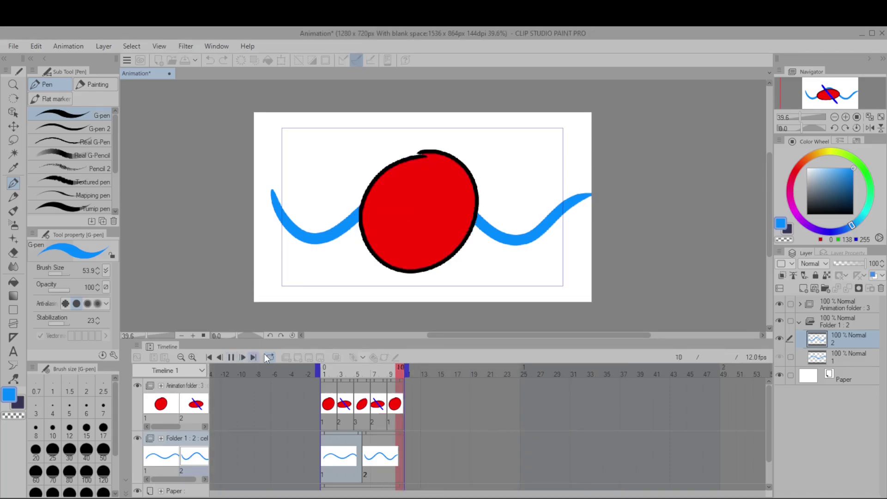
click(232, 357)
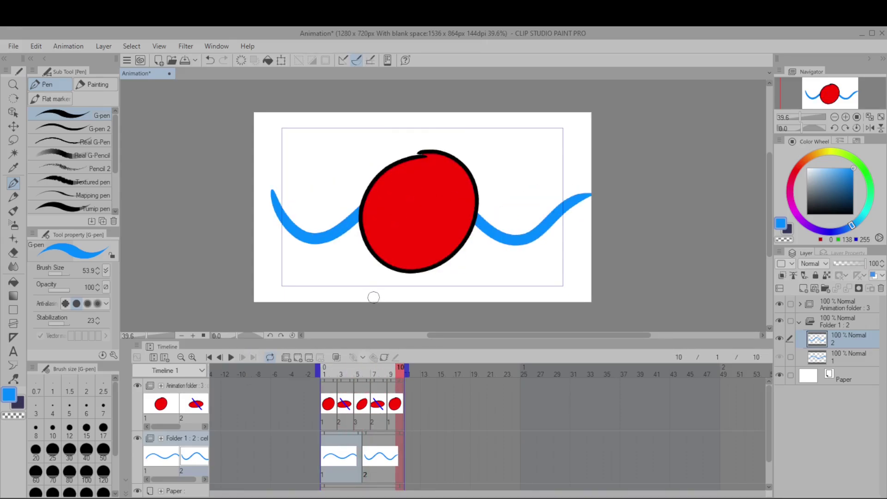